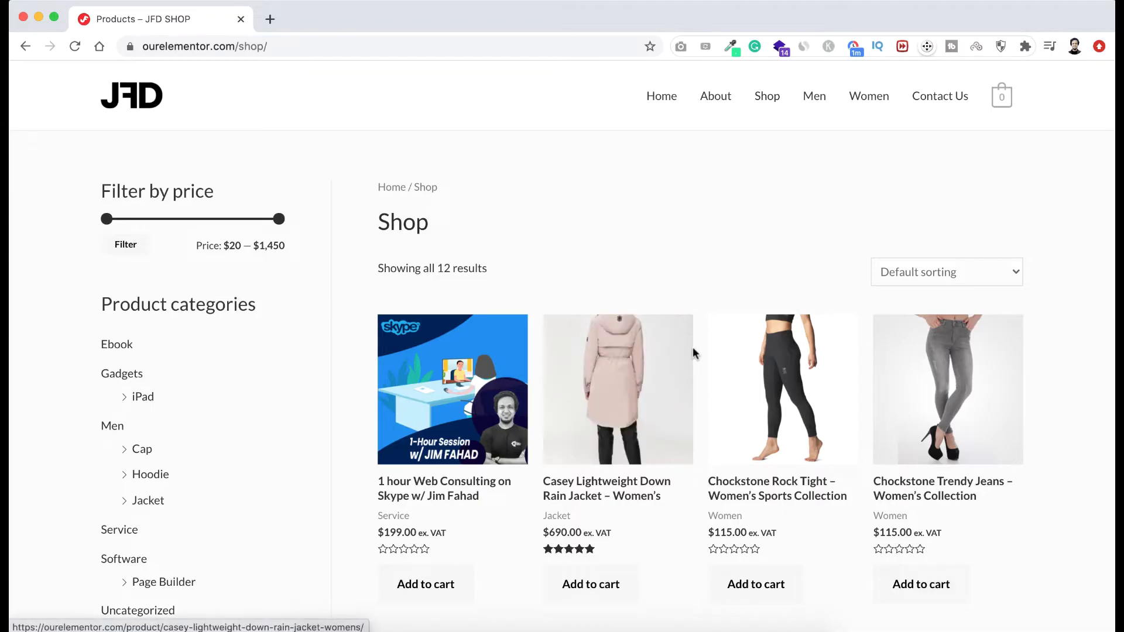
scroll(697, 389, "down", 1)
scroll(702, 386, "down", 2)
scroll(724, 378, "down", 1)
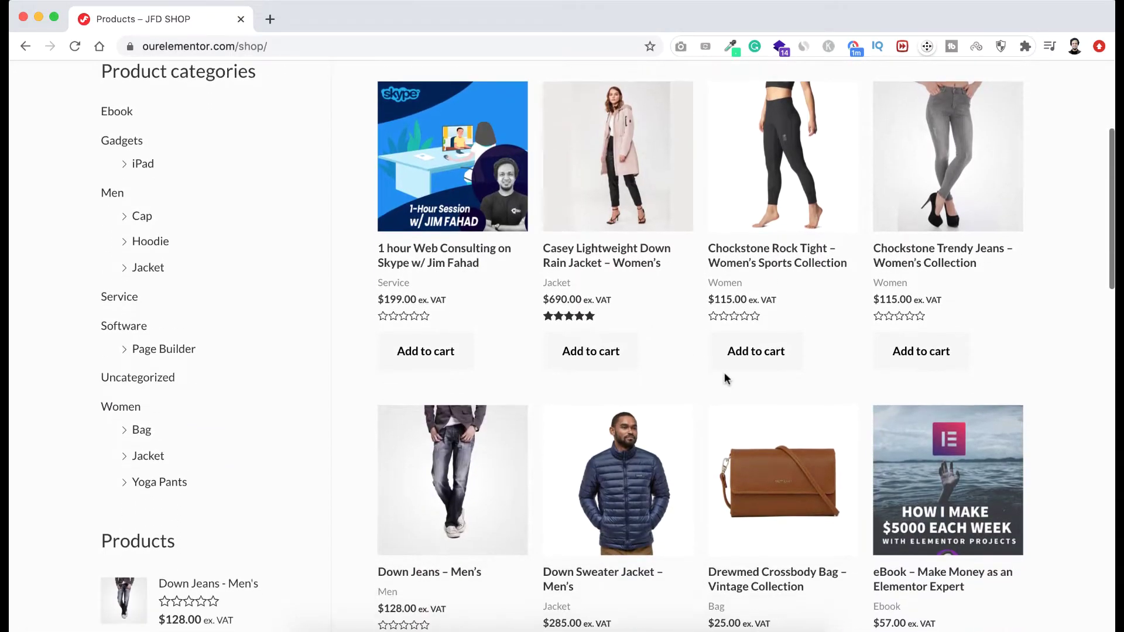
scroll(913, 421, "down", 2)
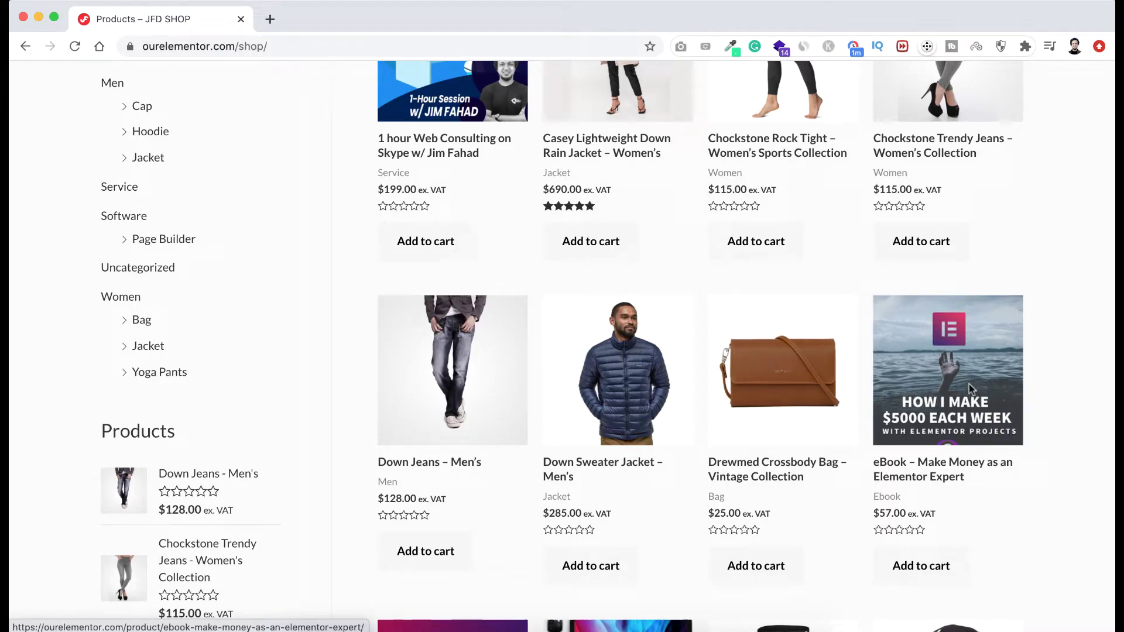
scroll(531, 260, "up", 3)
scroll(531, 259, "up", 3)
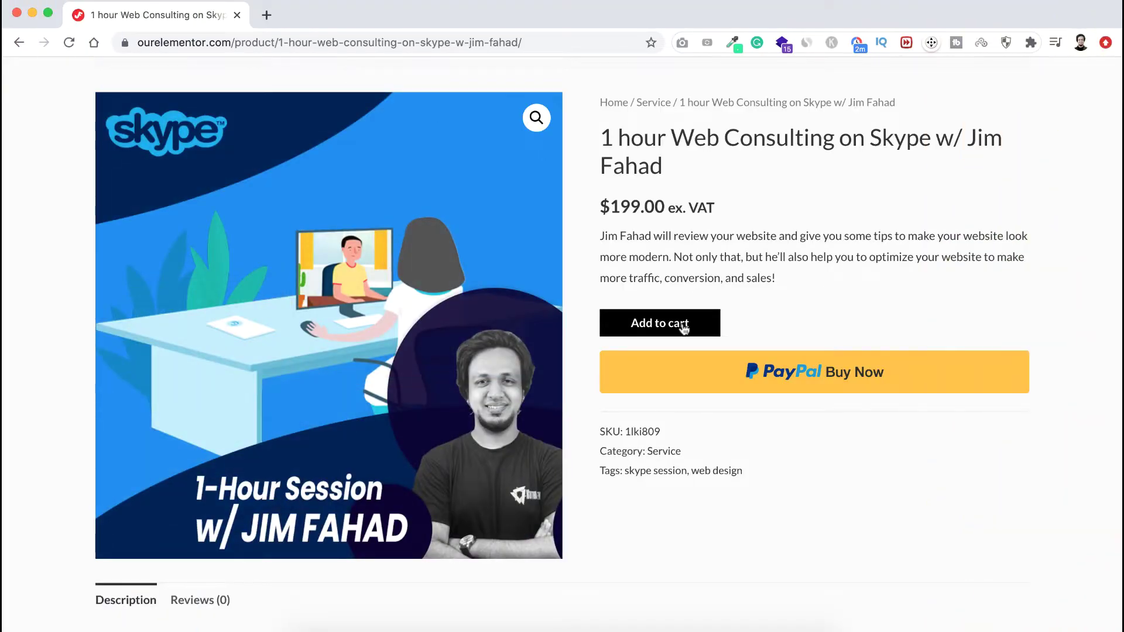
Add the 1 hour Web Consulting service to the cart and view the $199.00 cart.
left_click(684, 325)
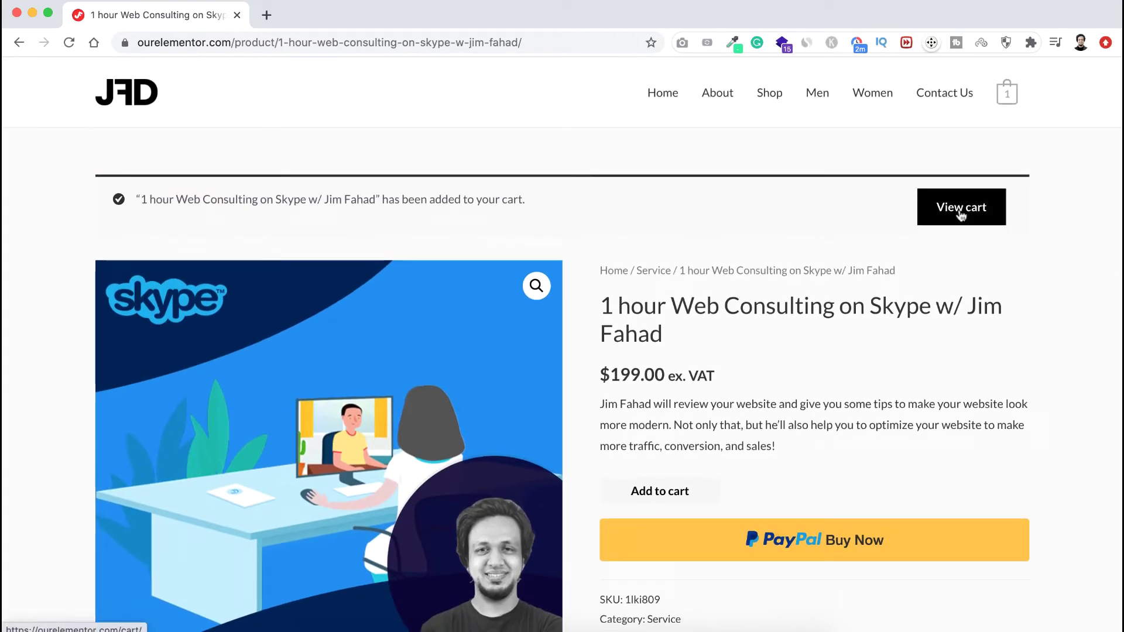
left_click(960, 215)
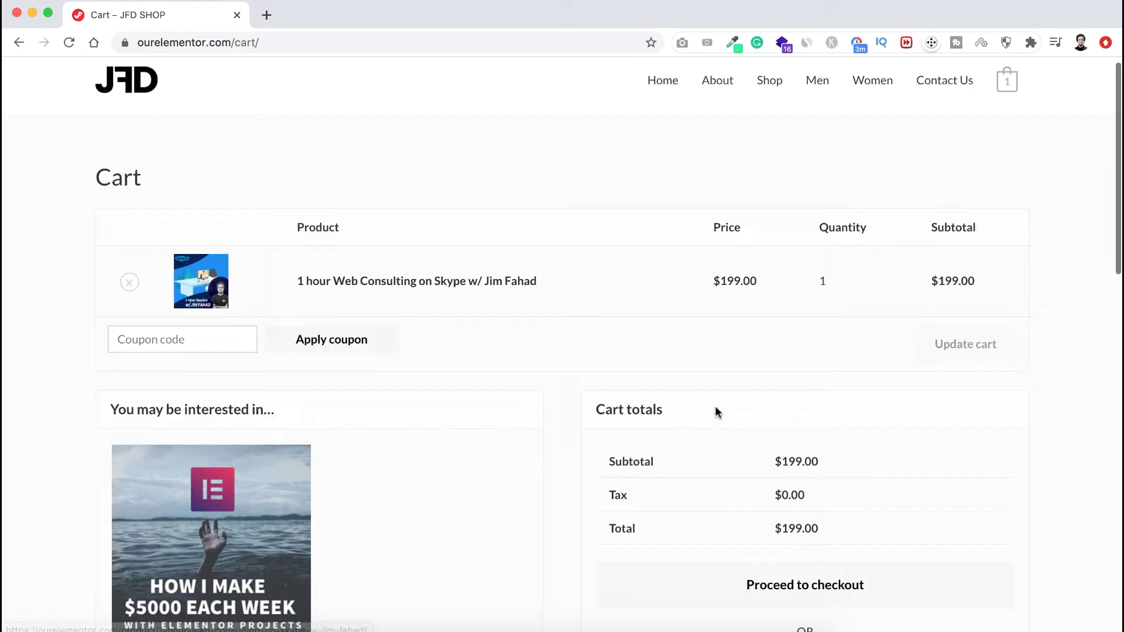
scroll(715, 405, "down", 3)
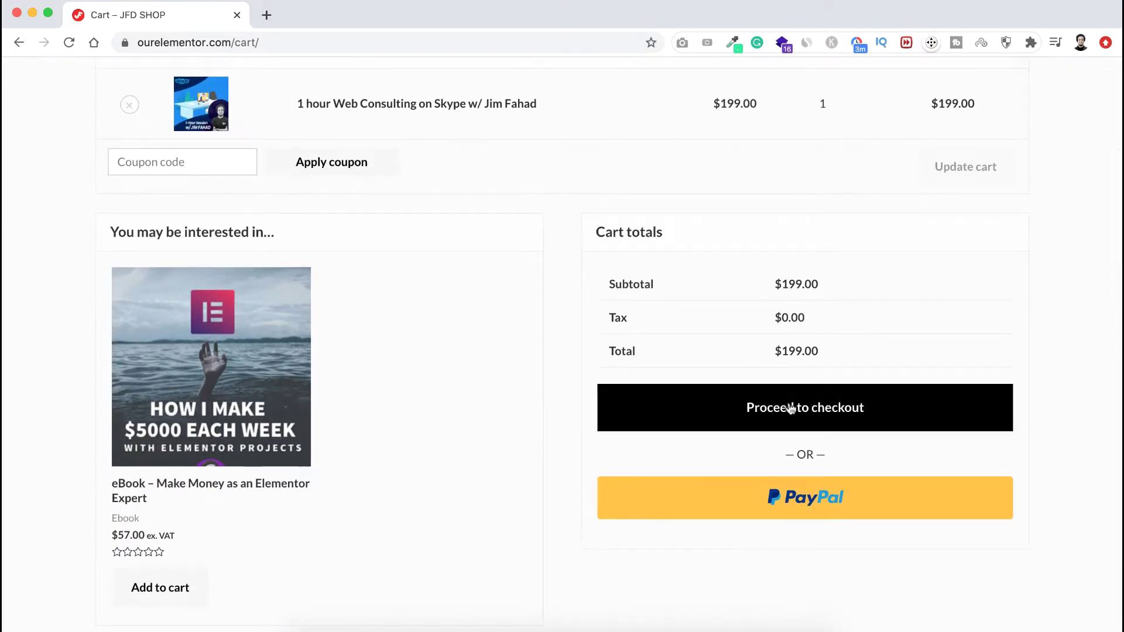
scroll(760, 408, "up", 3)
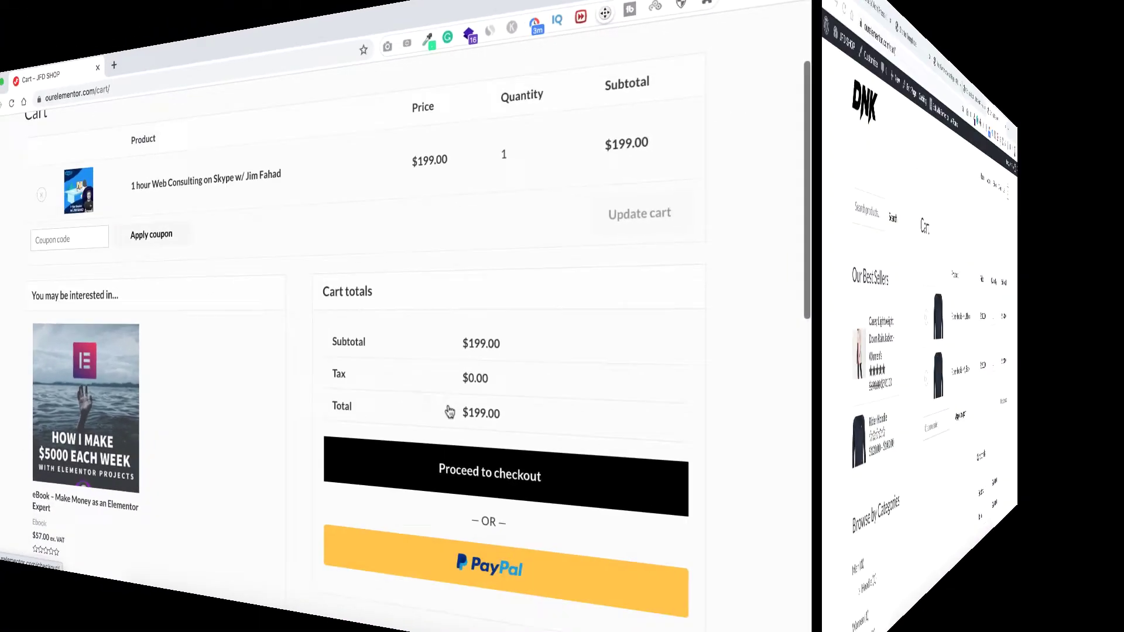
mouse_move(264, 72)
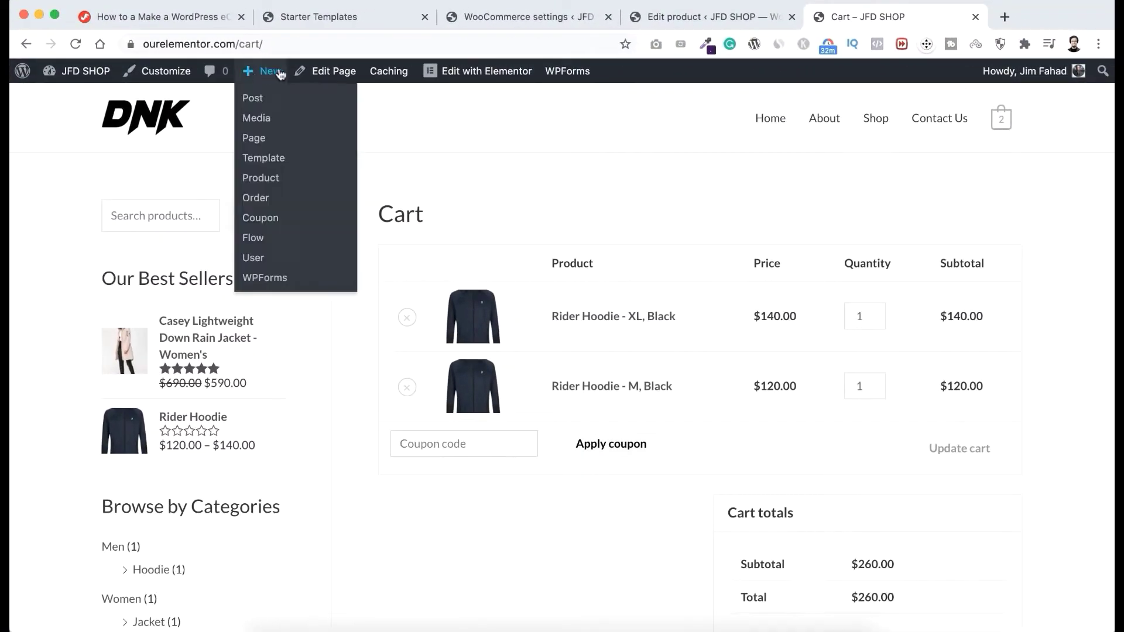
Start a new product and clear the mistyped title to retype it.
left_click(260, 177)
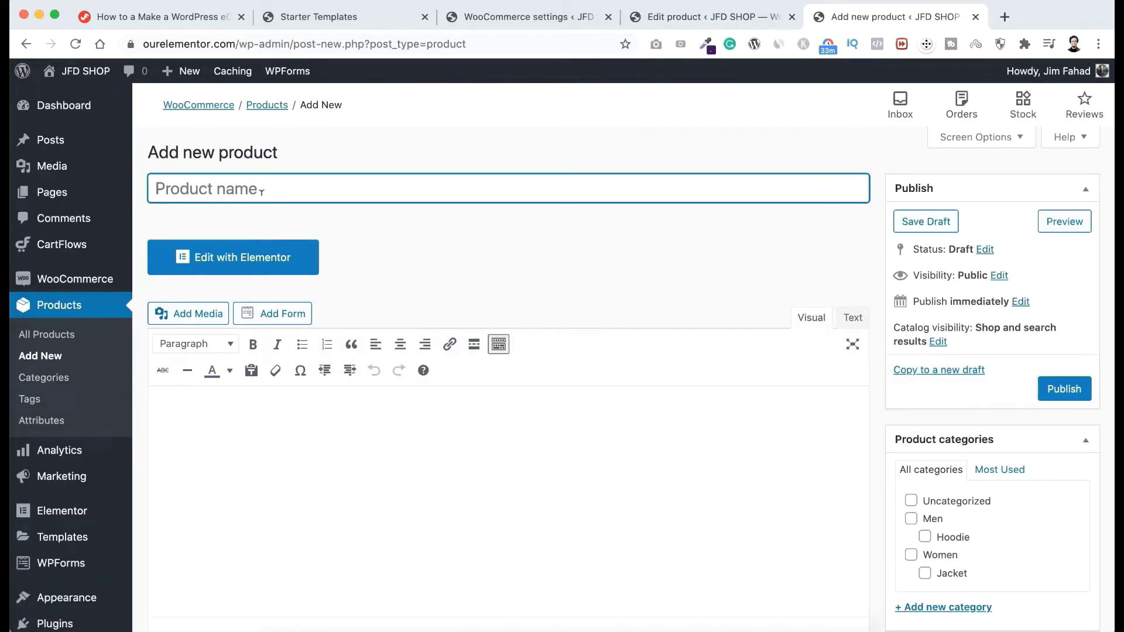
type("Skype ")
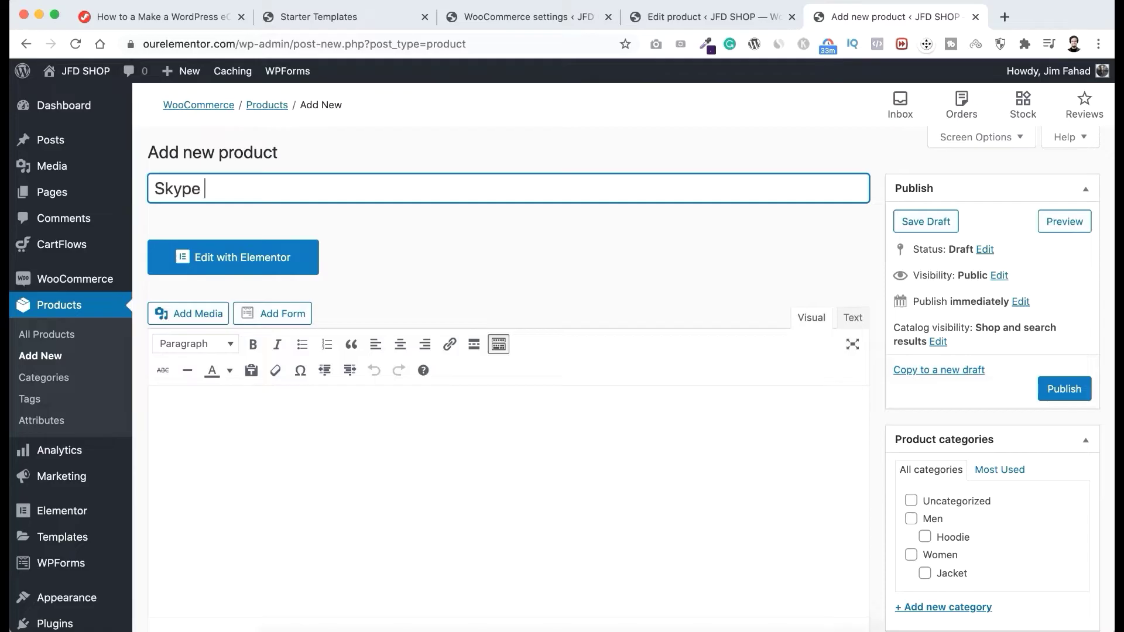
type("session")
key("super+a")
key("BackSpace")
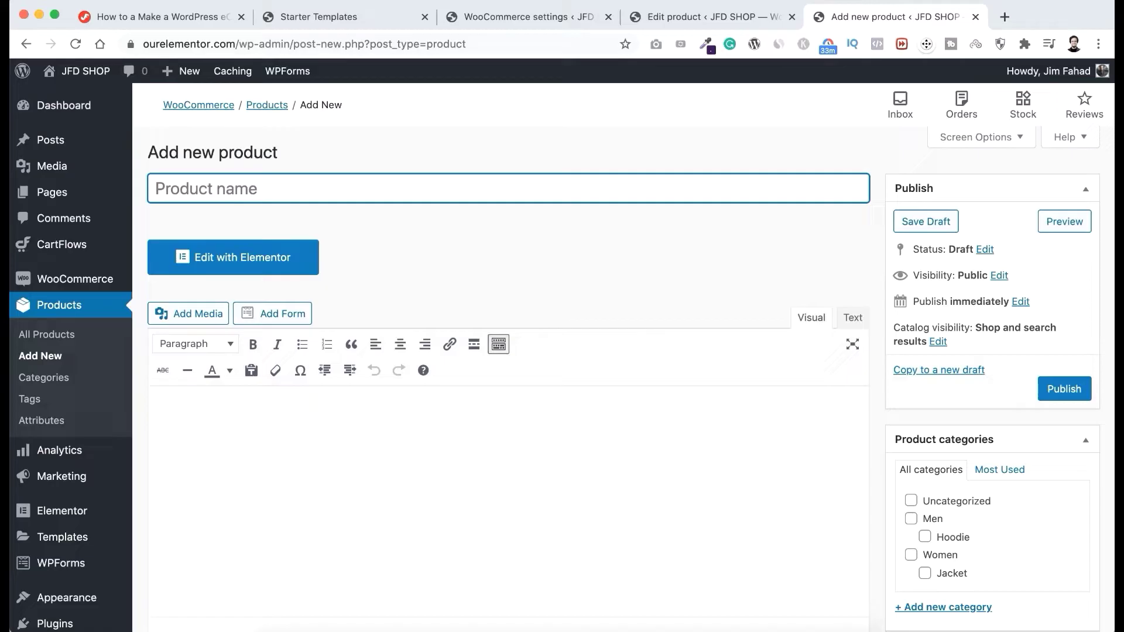
type("1 hour Web Consulting on Skype w/ Jim Fahad")
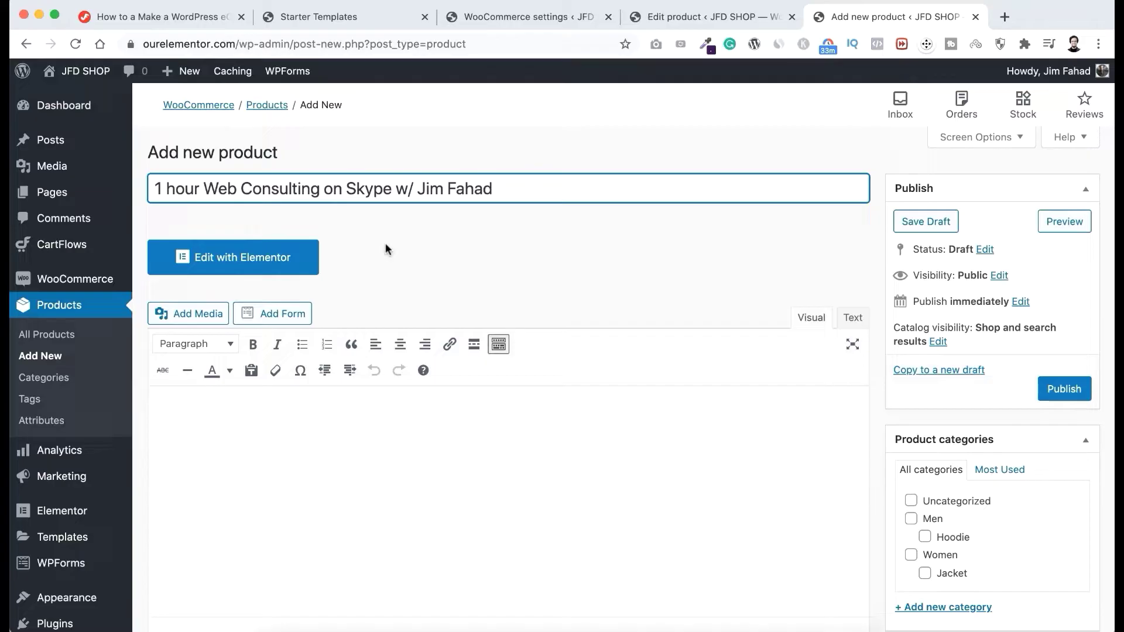
Paste the Jim Fahad website-review paragraph into both description and short description.
left_click(319, 454)
scroll(319, 422, "down", 1)
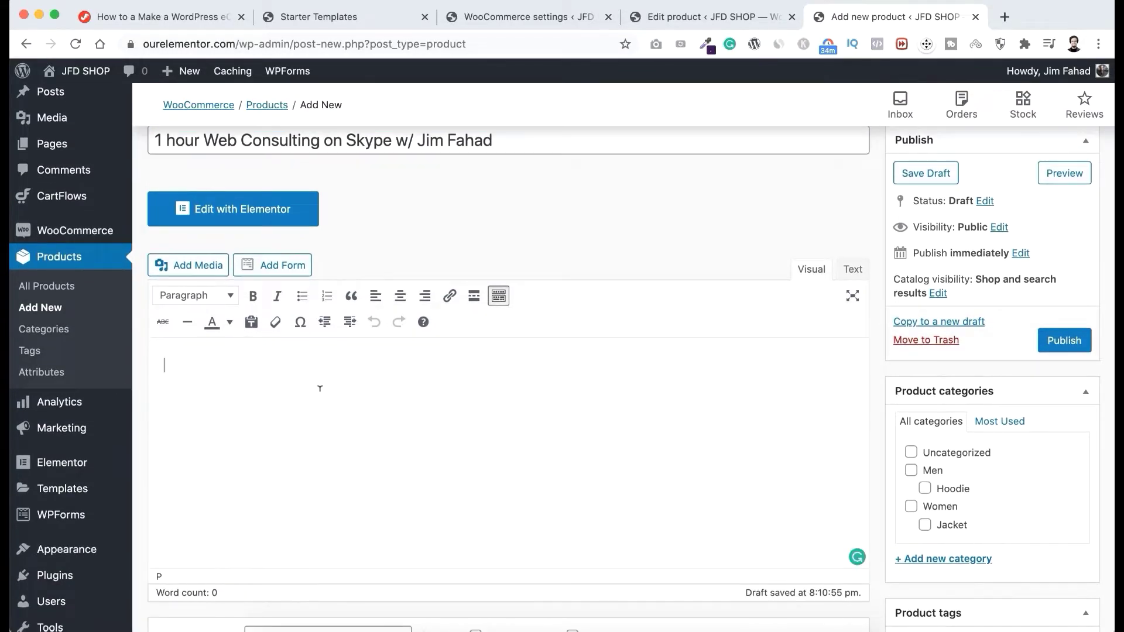
type("Jim Fahad will review your website and give you some tips to make your website look more modern. Not only that, but he'll also help you to optimize your website to make more traffic, conversion, and sales!")
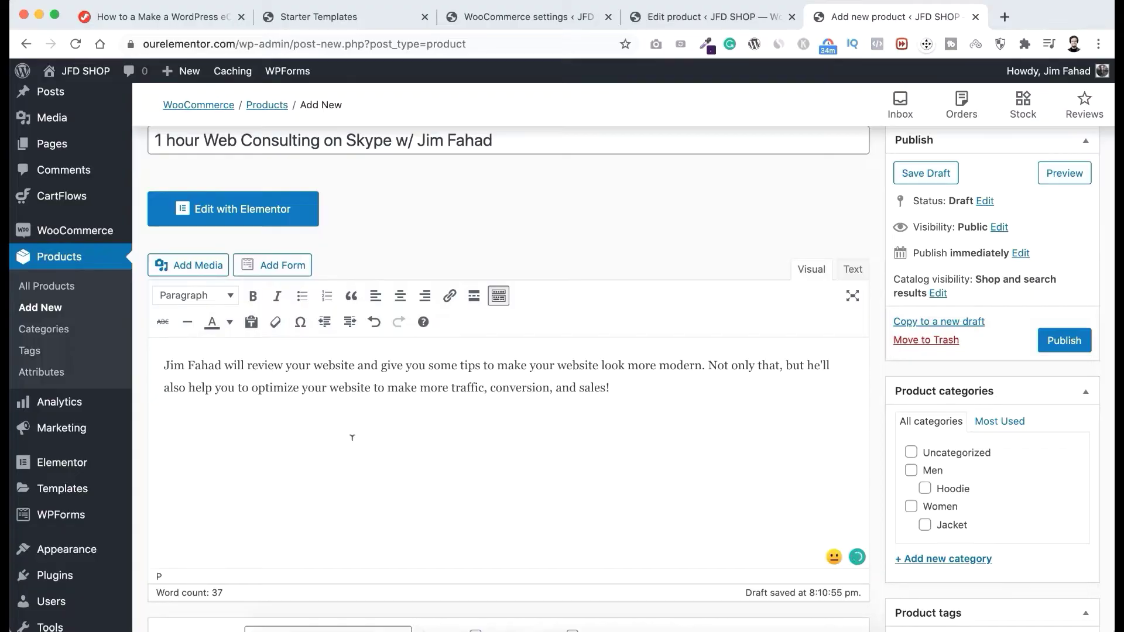
scroll(352, 439, "down", 8)
scroll(348, 454, "down", 6)
left_click(330, 404)
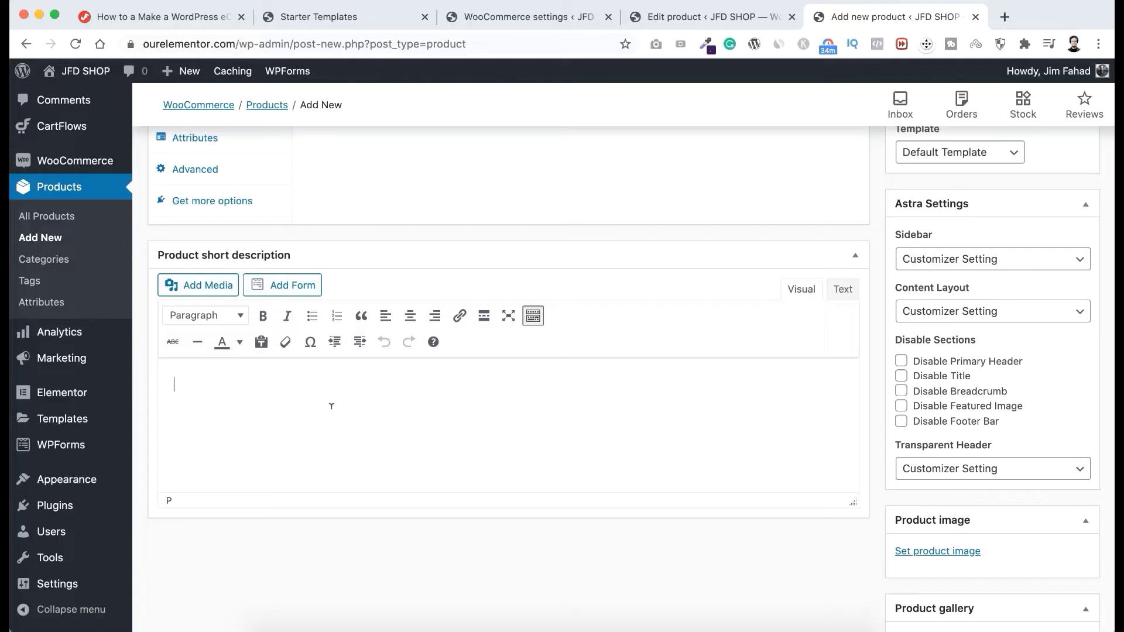
type("Jim Fahad will review your website and give you some tips to make your website look more modern. Not only that, but he'll also help you to optimize your website to make more traffic, conversion, and sales!")
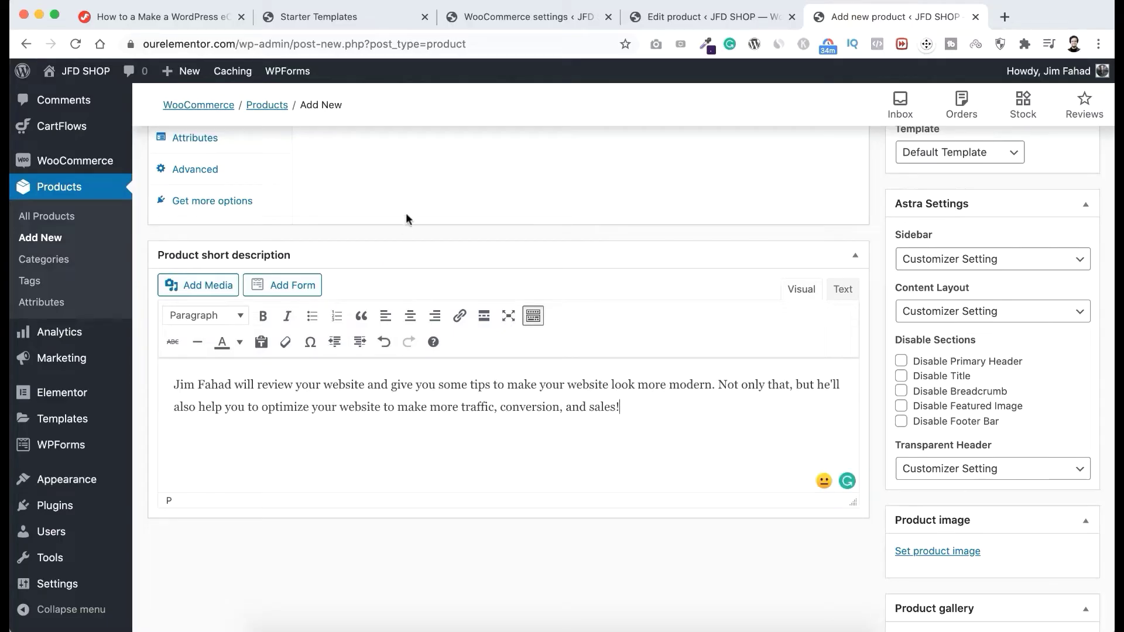
scroll(407, 216, "up", 2)
scroll(407, 217, "up", 2)
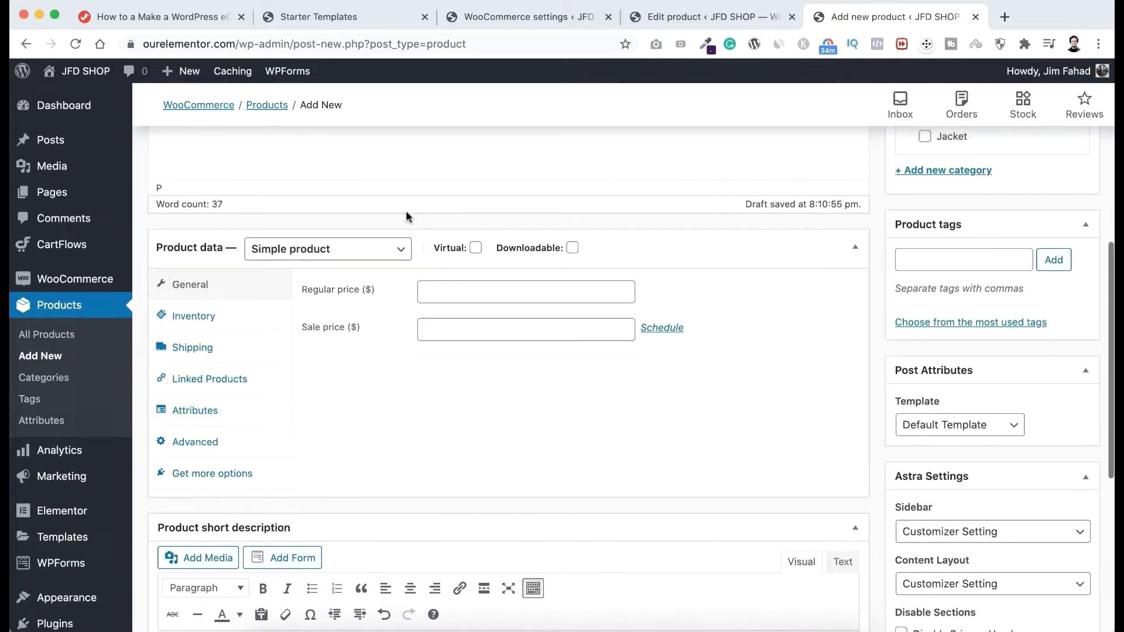
Keep Simple product, tick Virtual, and enter regular price 199.
left_click(351, 257)
left_click(337, 253)
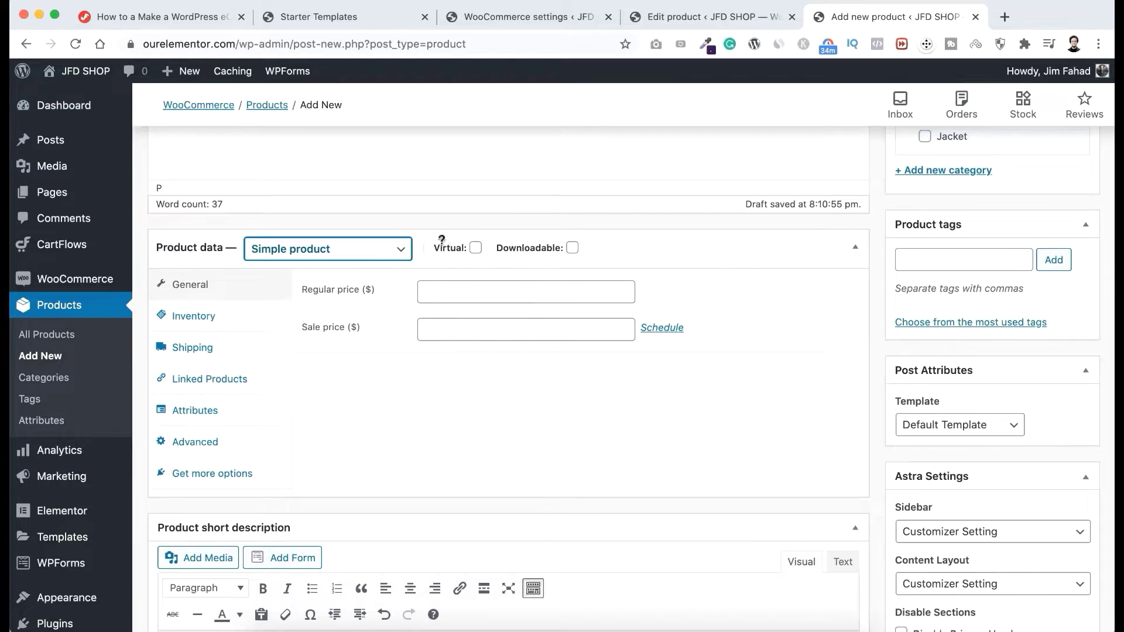
left_click(475, 249)
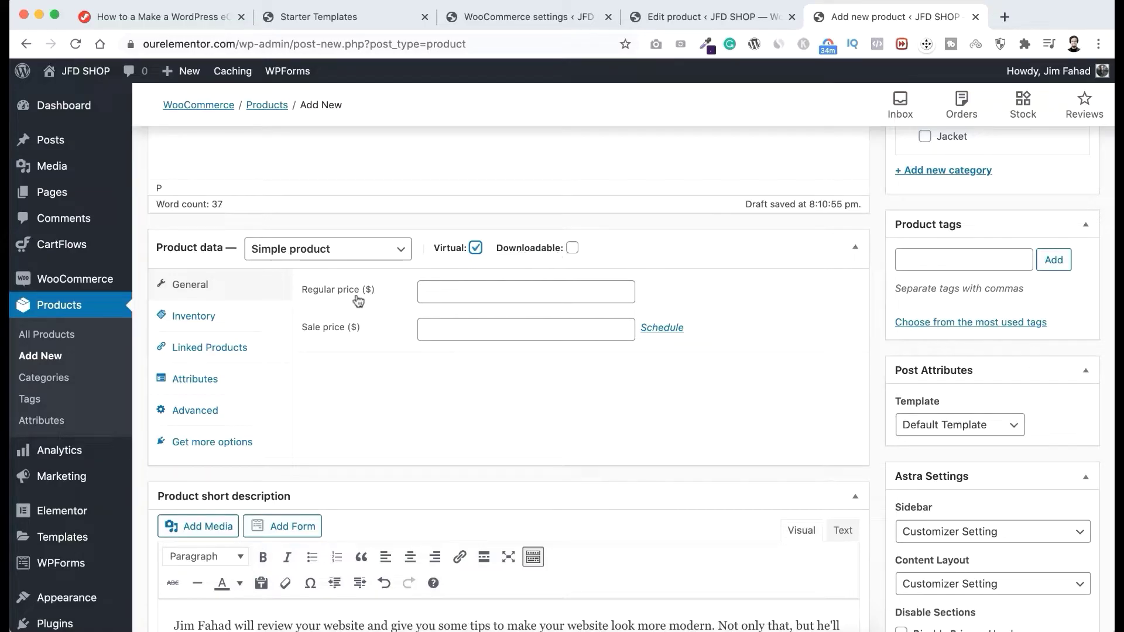
left_click(455, 289)
type("1")
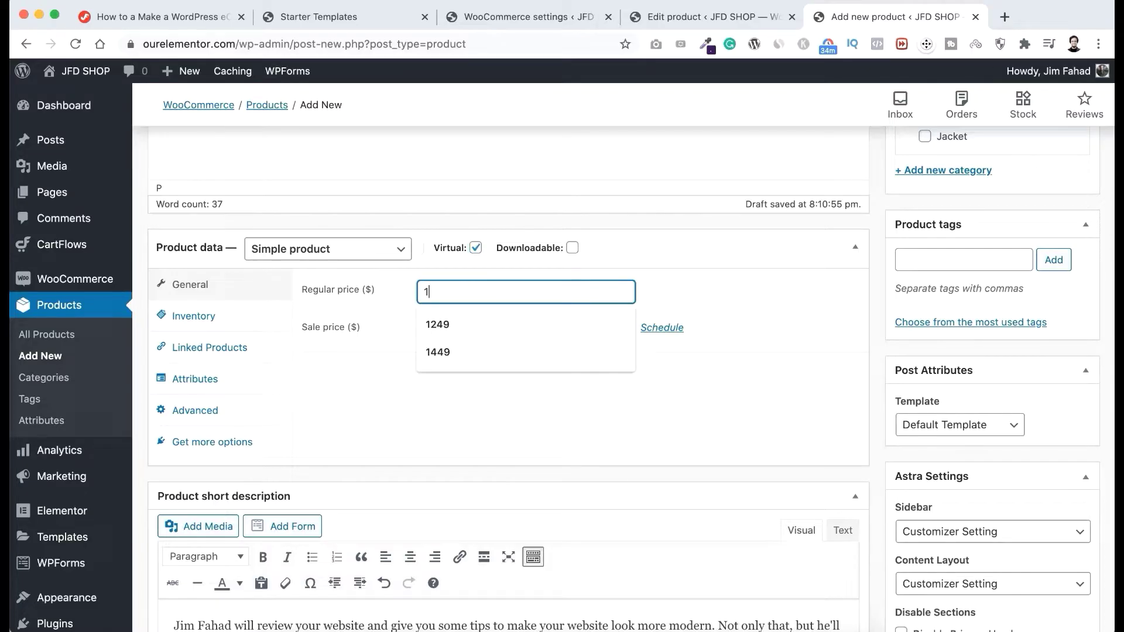
type("99")
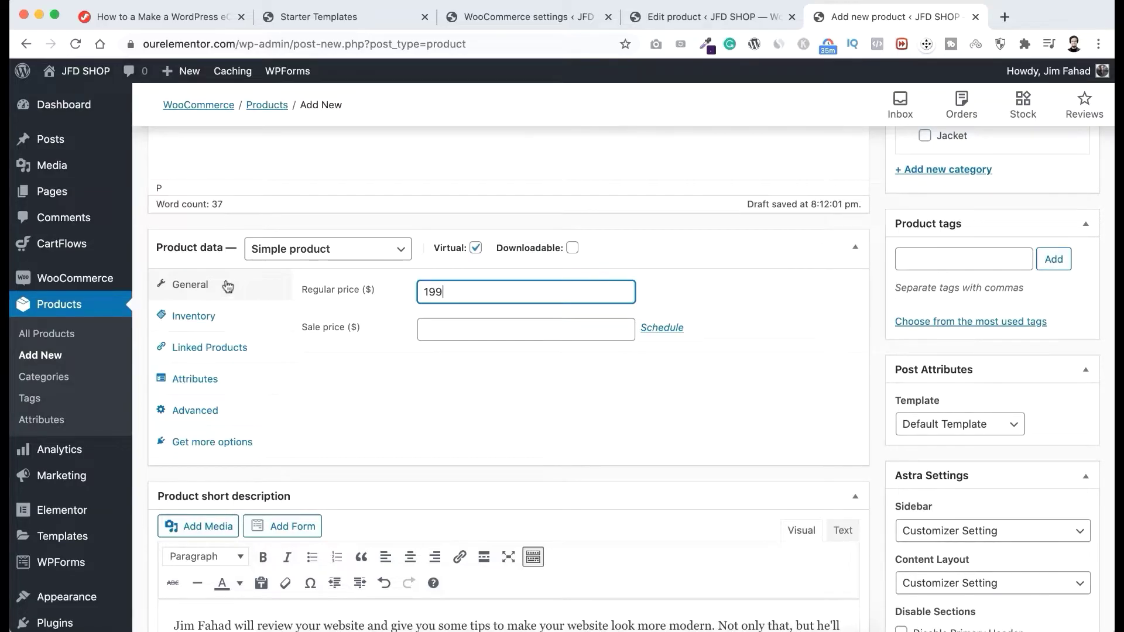
In Inventory, enter SKU 1lki809 and enable Sold individually.
left_click(211, 318)
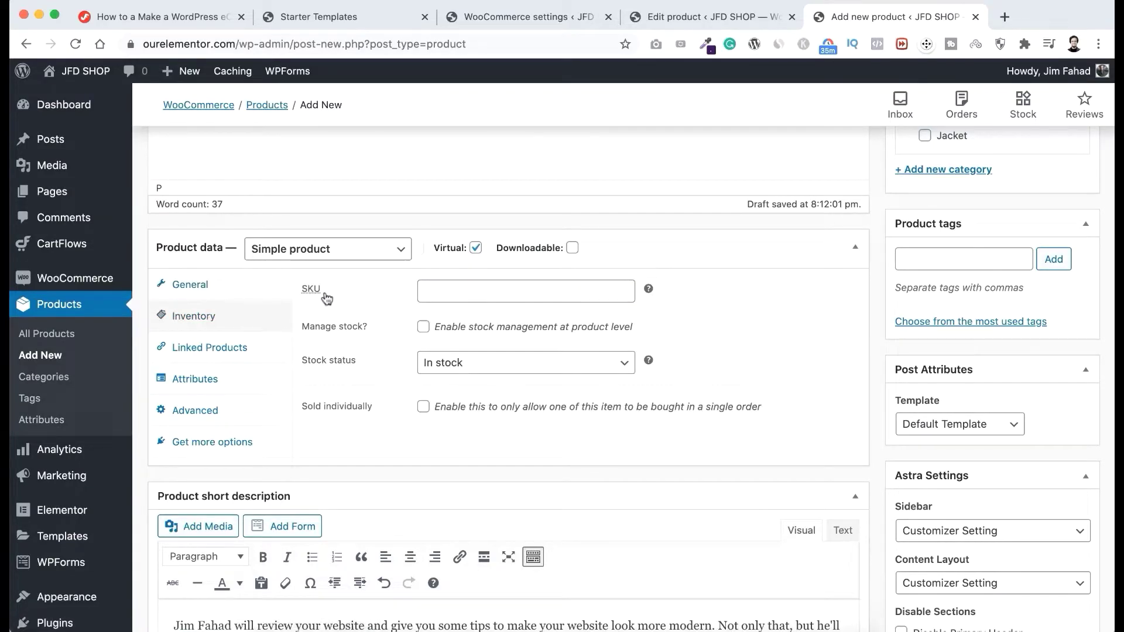
left_click(429, 289)
type("1lki809")
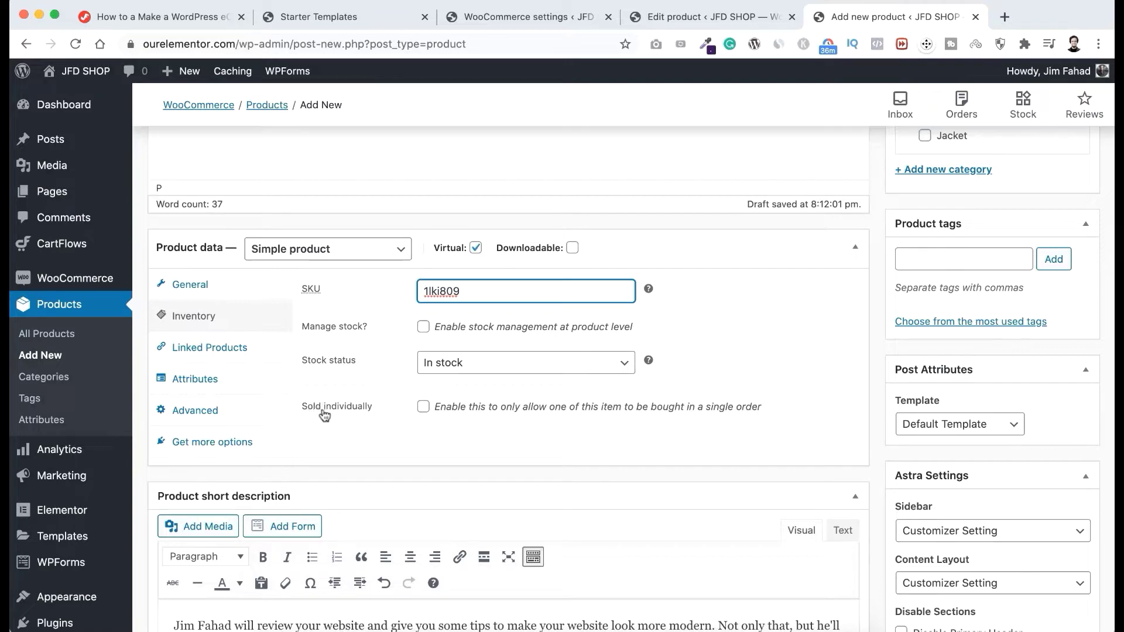
left_click(422, 409)
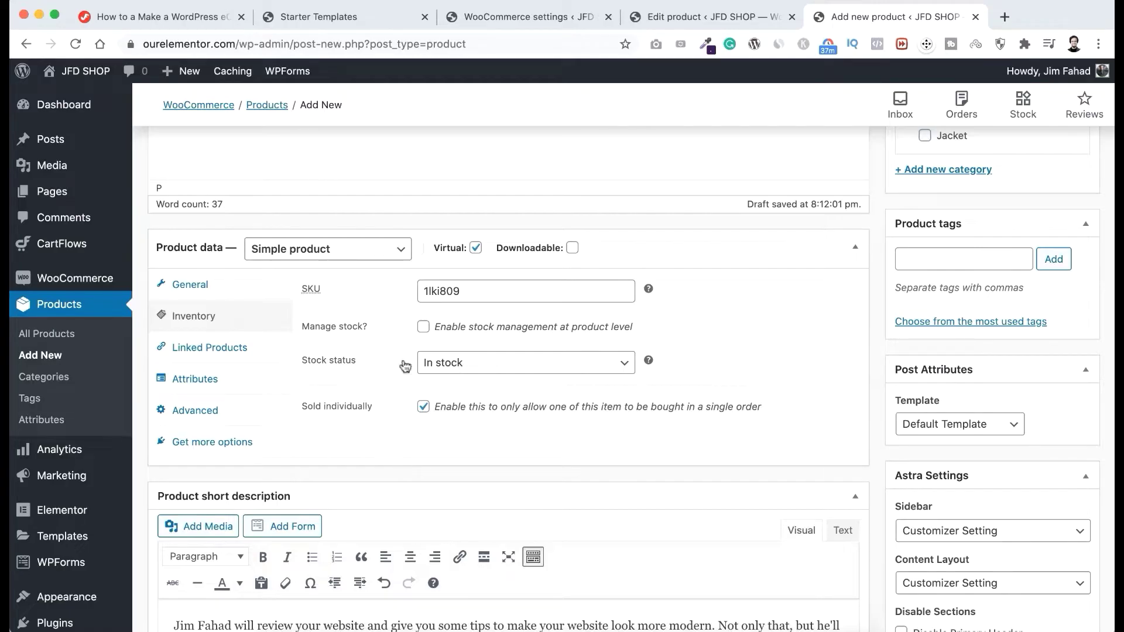
Paste the purchase note 'You've successfully registered. Check your email & let's fix the schedule!'.
left_click(225, 411)
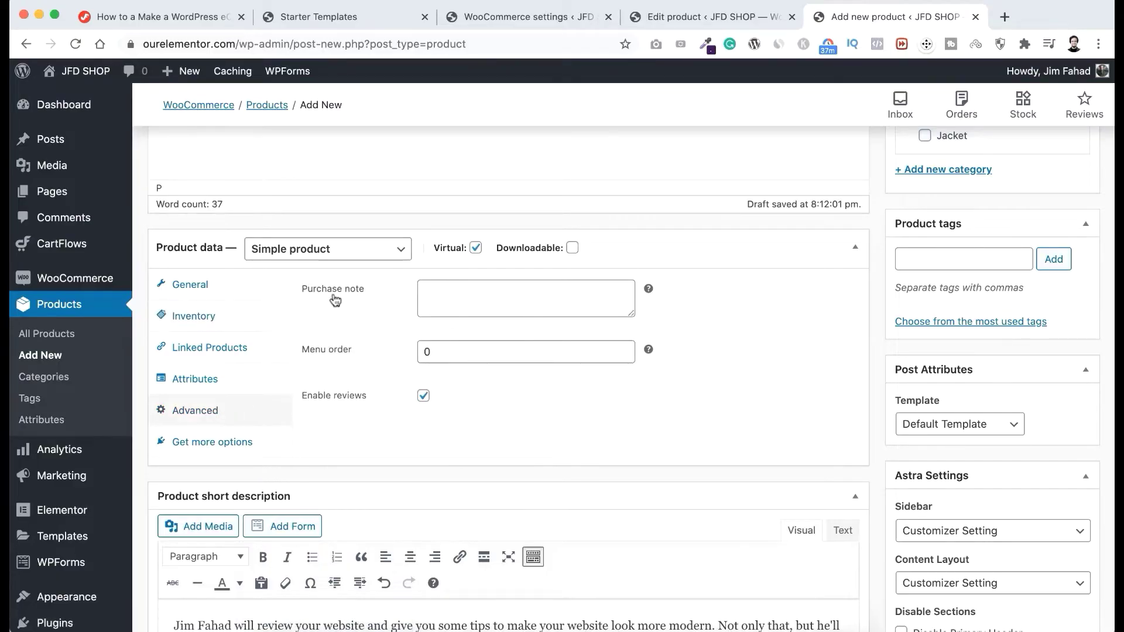
left_click(442, 282)
type("You've successfully registered. Check your email &amp; let's fix the schedule!")
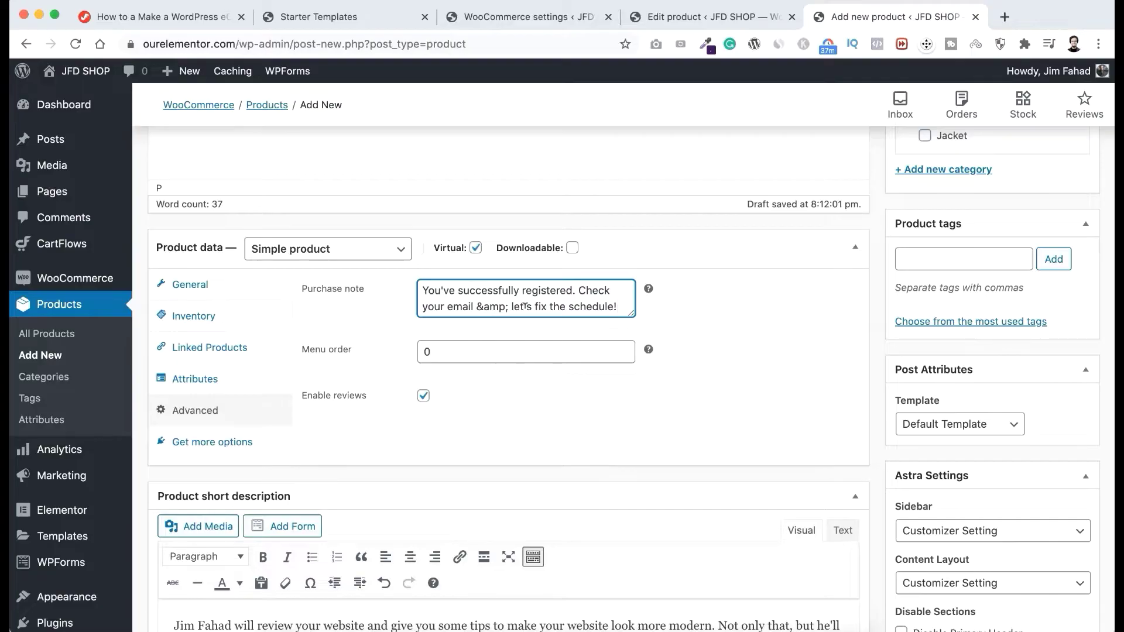
scroll(597, 245, "up", 3)
scroll(598, 245, "up", 2)
scroll(597, 244, "up", 2)
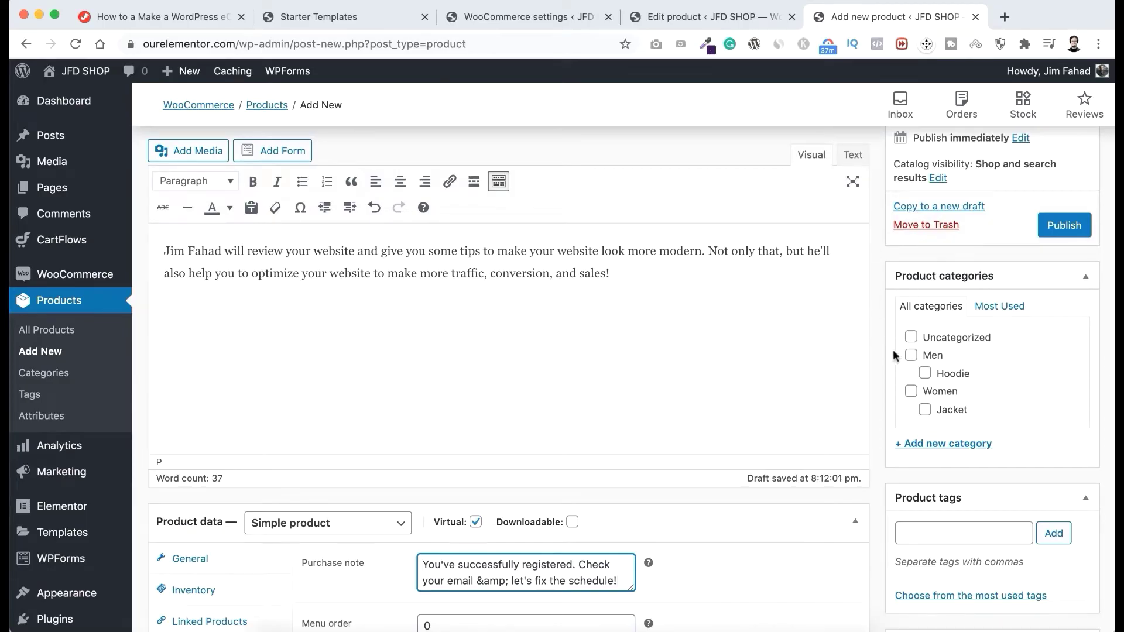
Add a new 'Service' category and assign it to the product.
left_click(923, 444)
type("Service")
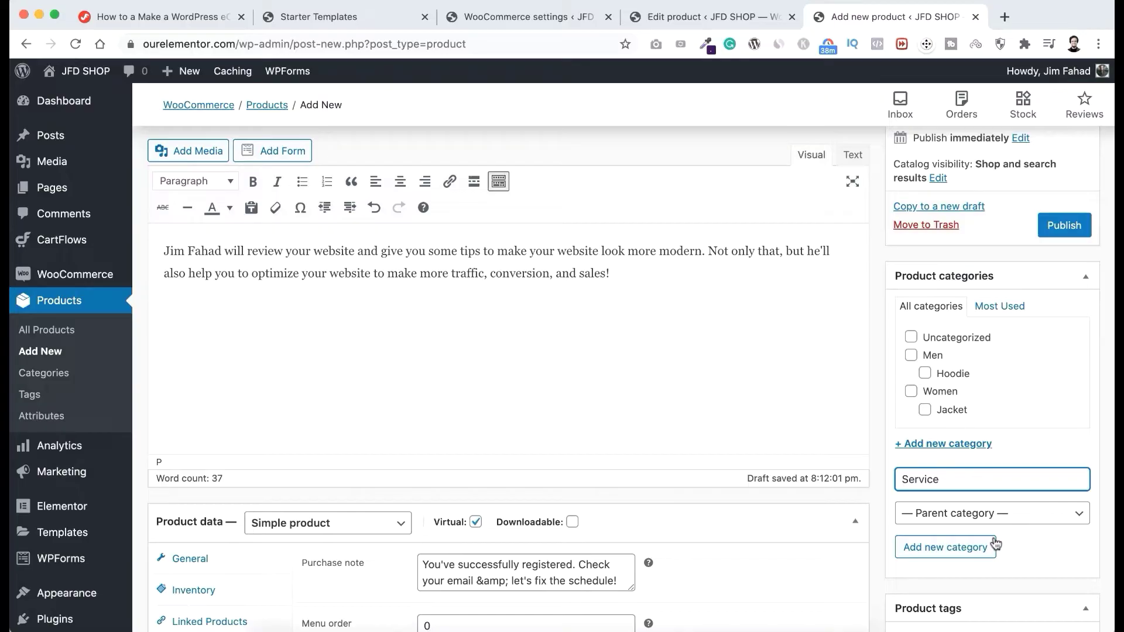
left_click(947, 545)
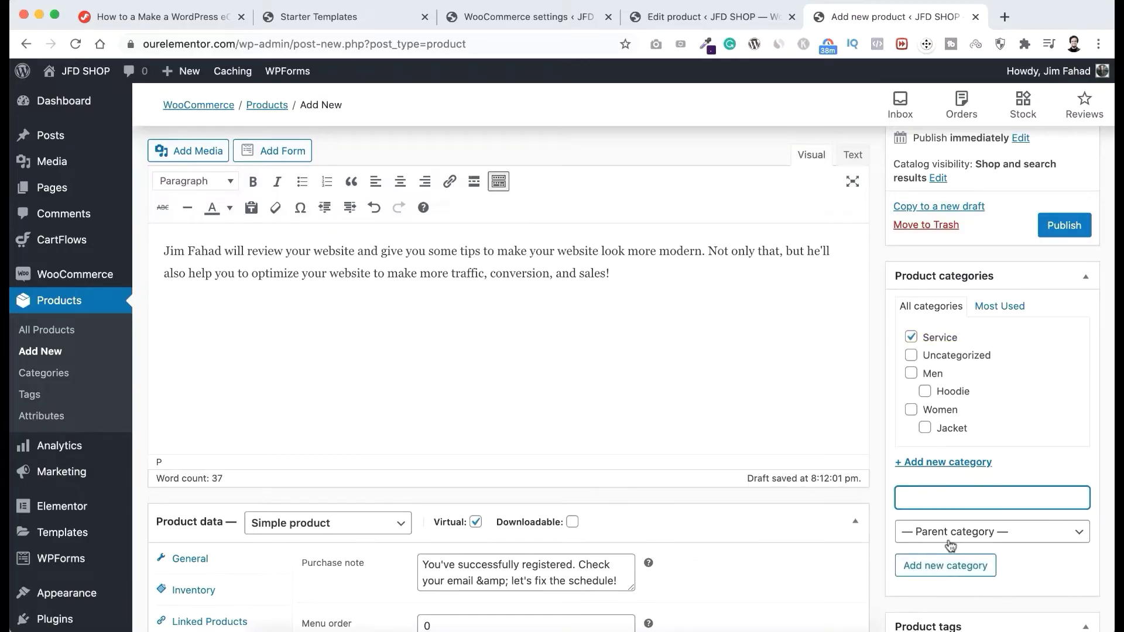
scroll(949, 545, "down", 3)
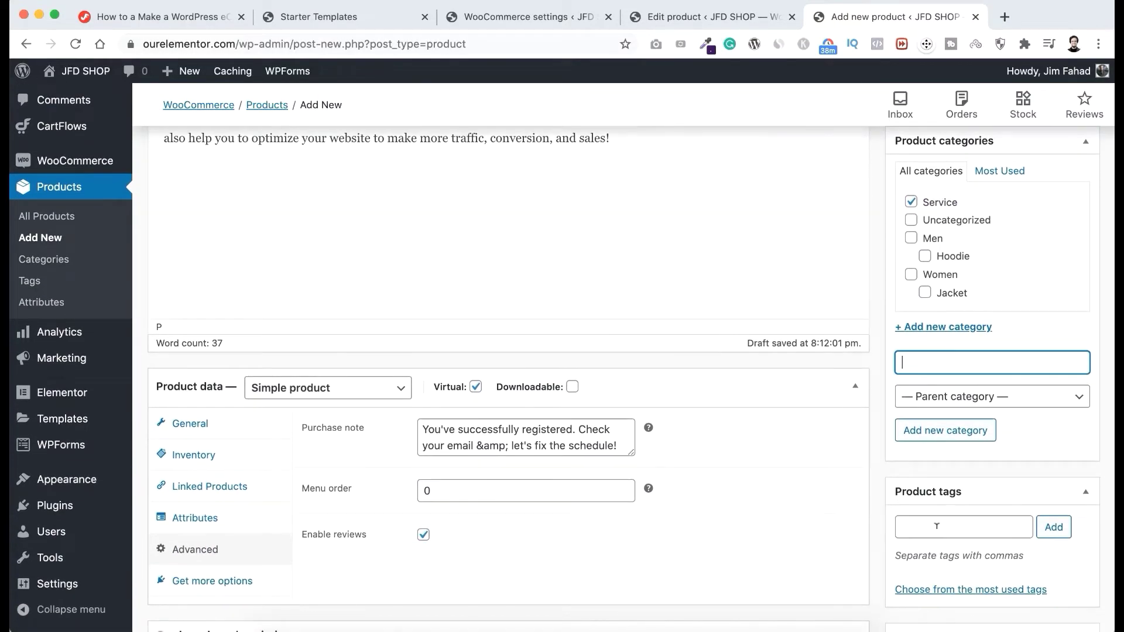
left_click(935, 525)
type("web de")
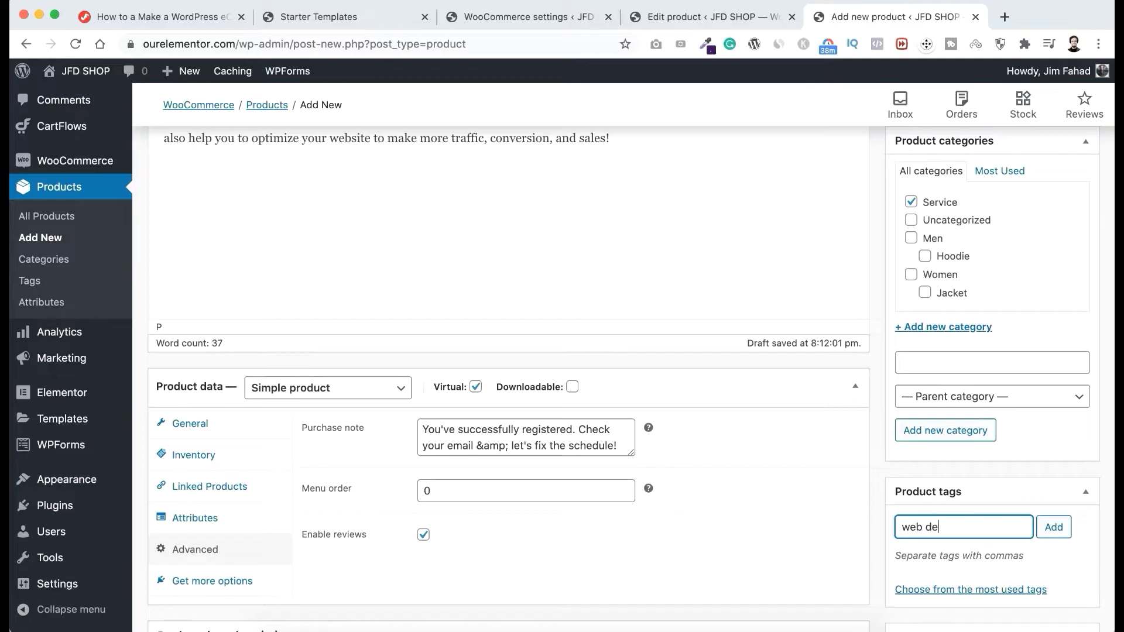
type("ign, ")
type("ype se")
type(" ses")
type("sion")
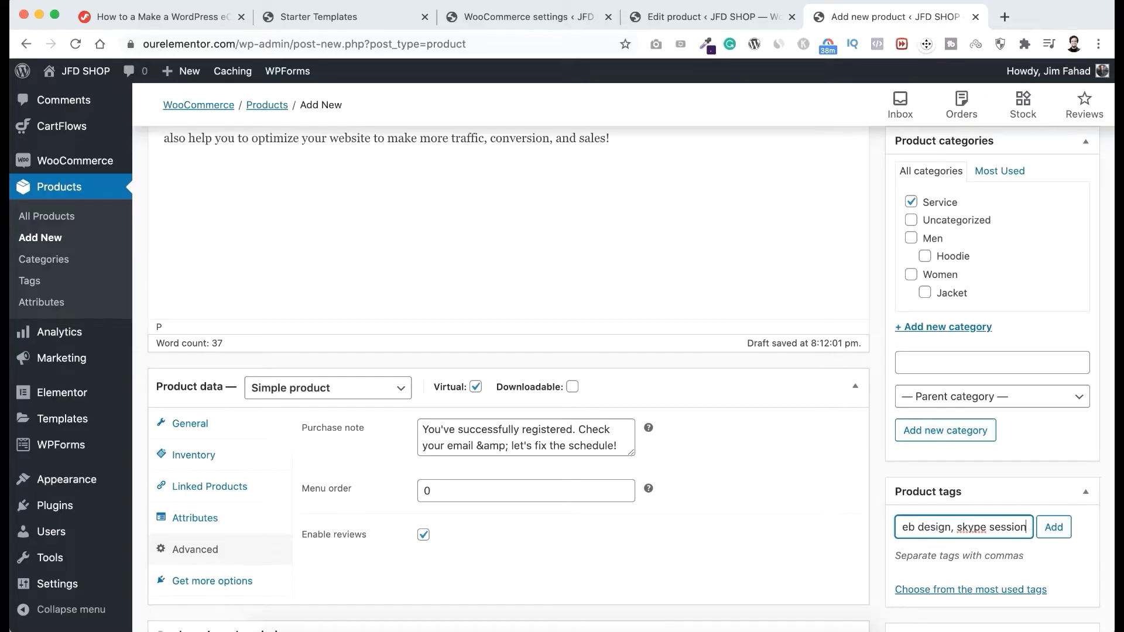
Add the product tags 'web design' and 'skype session'.
left_click(1051, 532)
scroll(1016, 569, "down", 3)
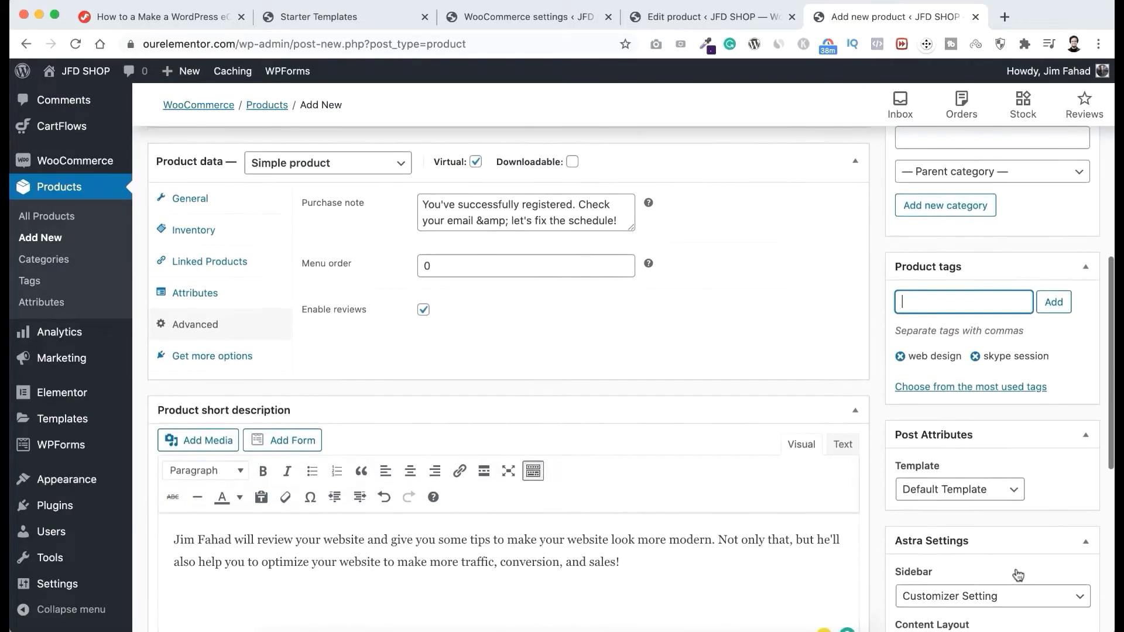
scroll(1015, 569, "down", 2)
scroll(1016, 568, "down", 2)
scroll(1015, 569, "down", 2)
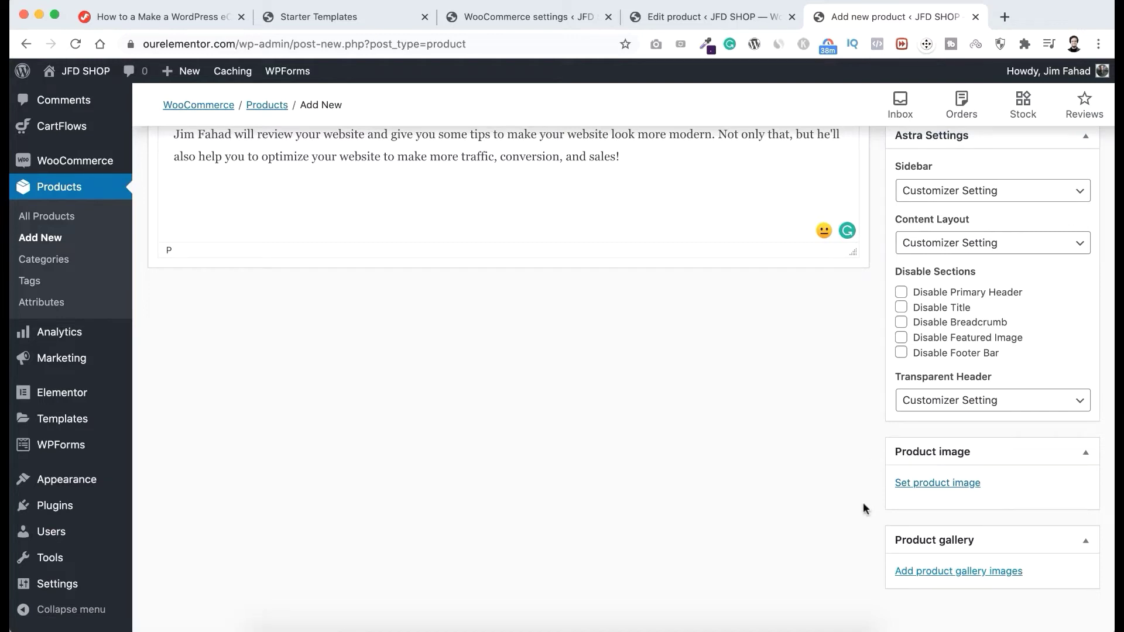
Open the product image uploader and browse to the Service Product folder.
left_click(944, 484)
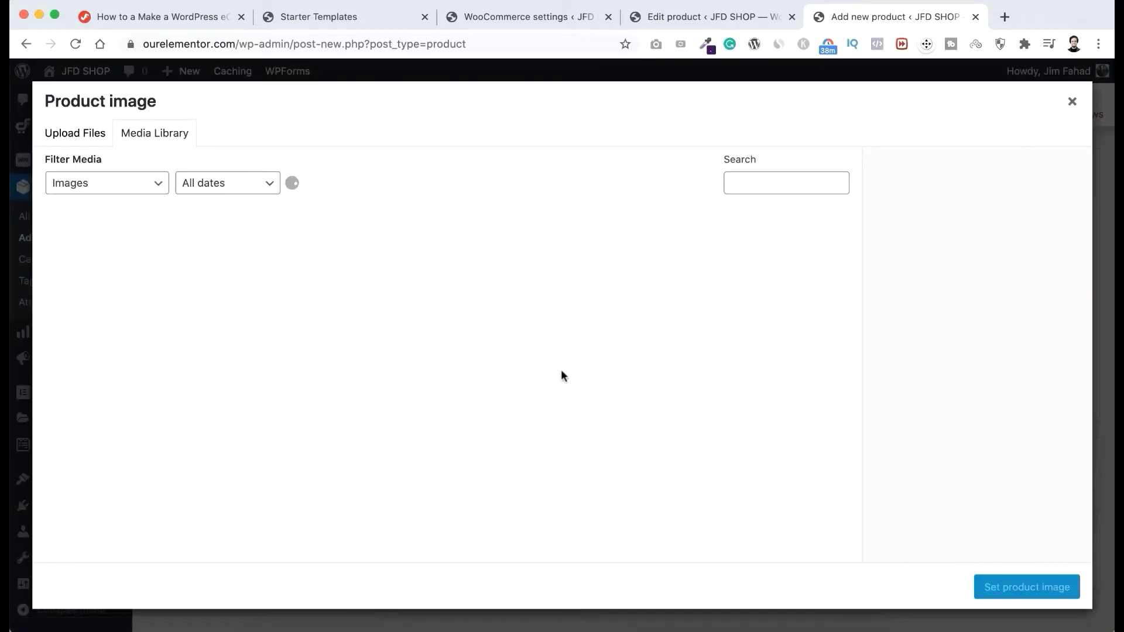
left_click(83, 133)
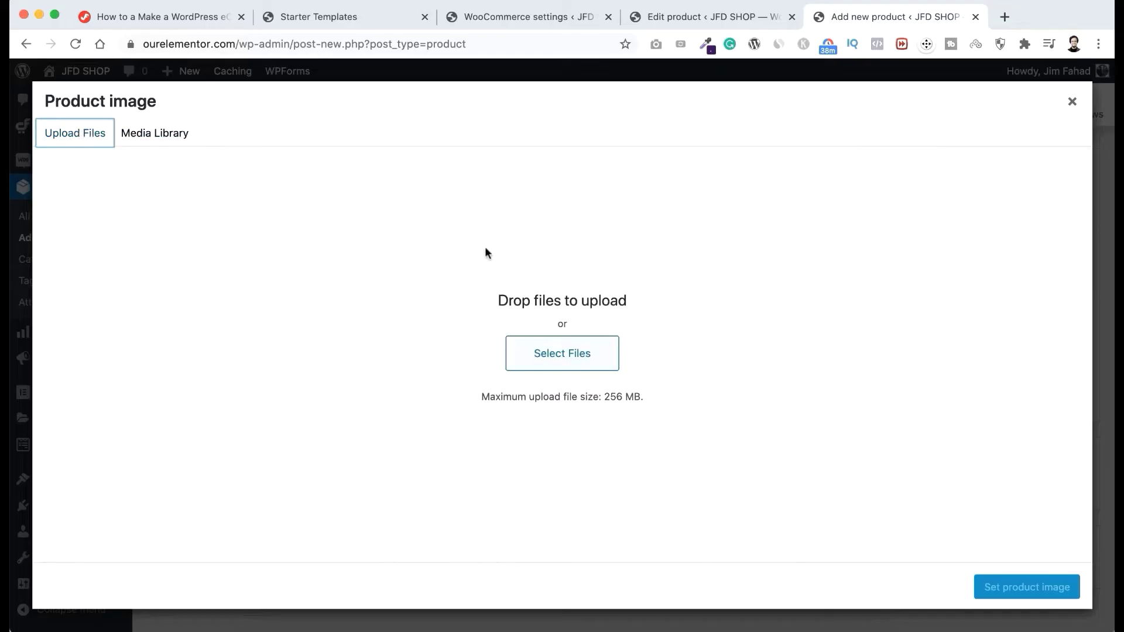
left_click(560, 354)
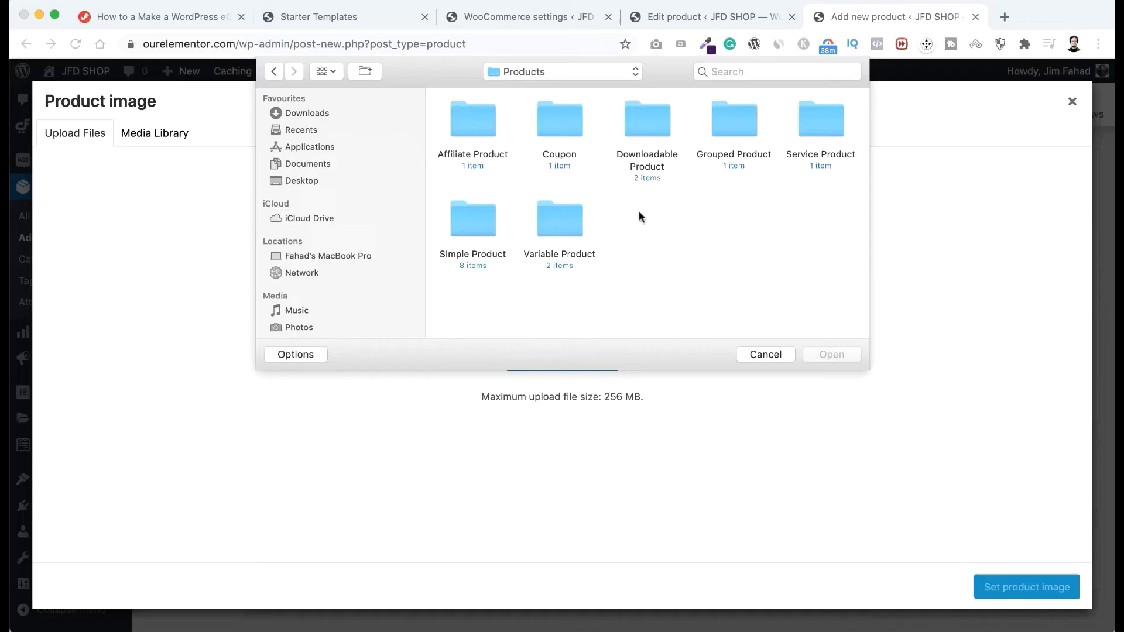
double_click(818, 129)
Upload the 1-Hour Skype Session jpg and set it as the product image.
left_click(475, 126)
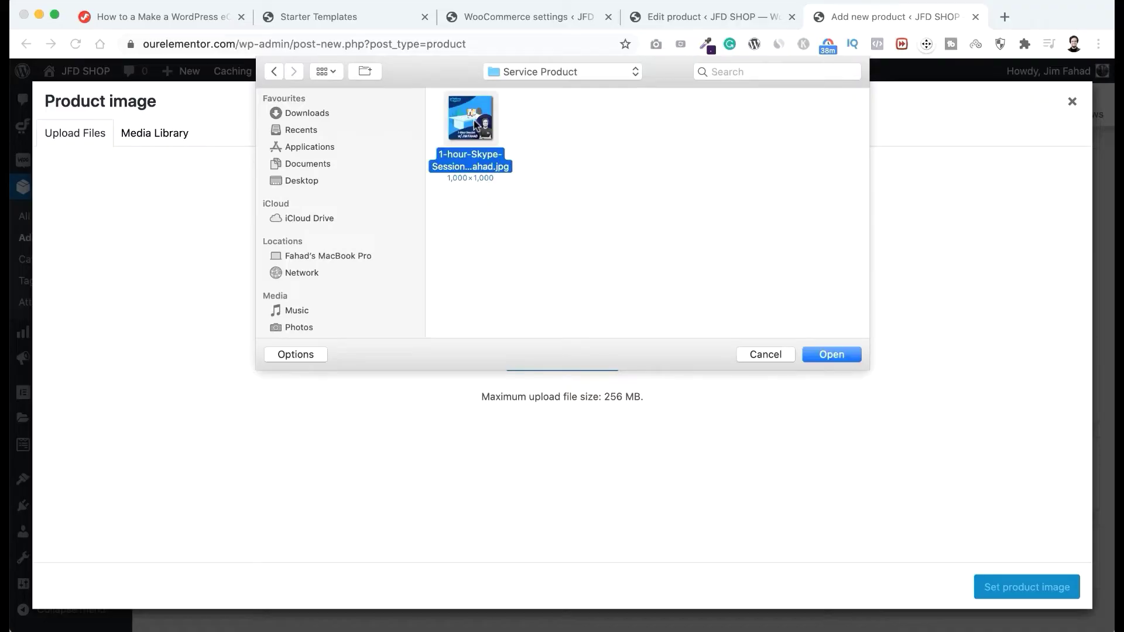
left_click(820, 352)
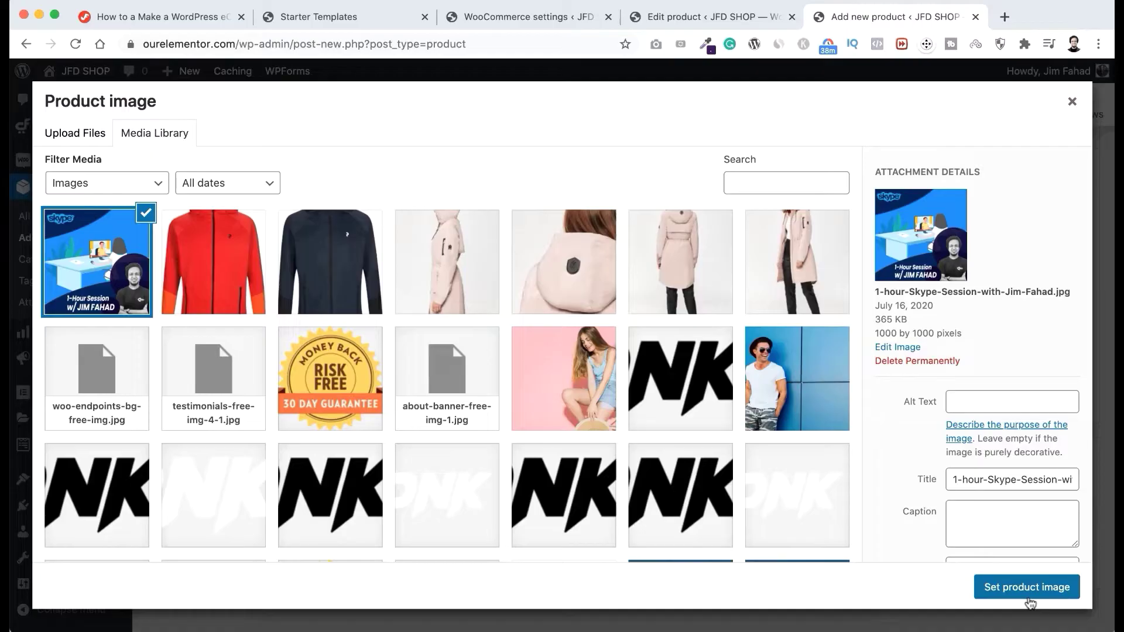
left_click(1018, 590)
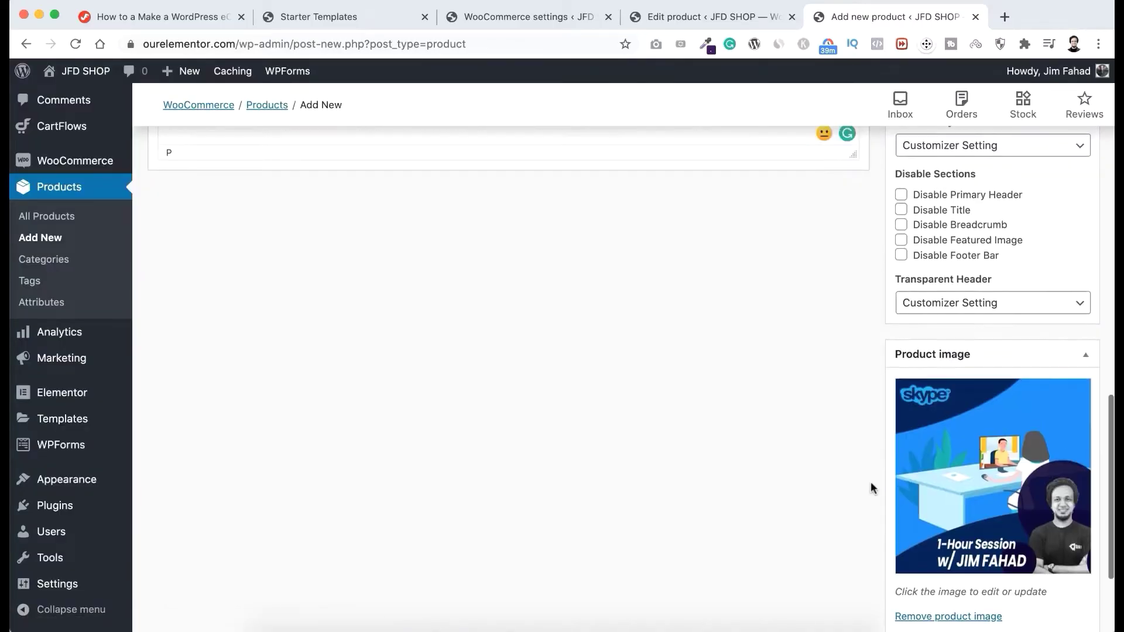
scroll(870, 481, "up", 2)
scroll(870, 482, "up", 5)
scroll(870, 481, "up", 5)
scroll(870, 482, "up", 3)
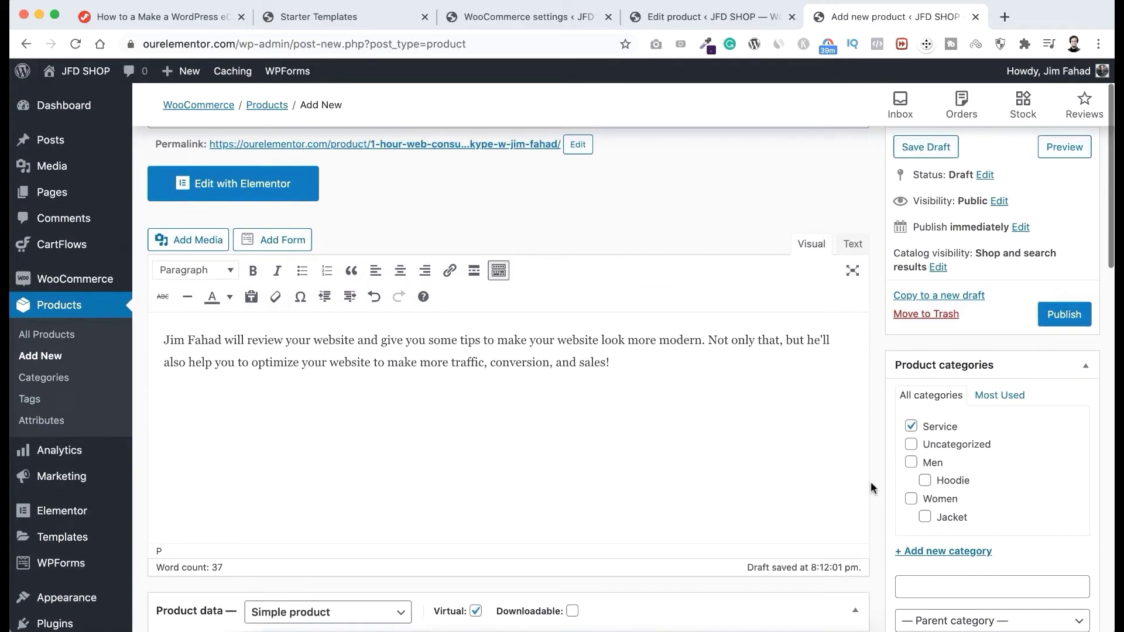
scroll(870, 481, "up", 2)
Publish the consulting product and open its View Product page in a new tab.
left_click(1053, 390)
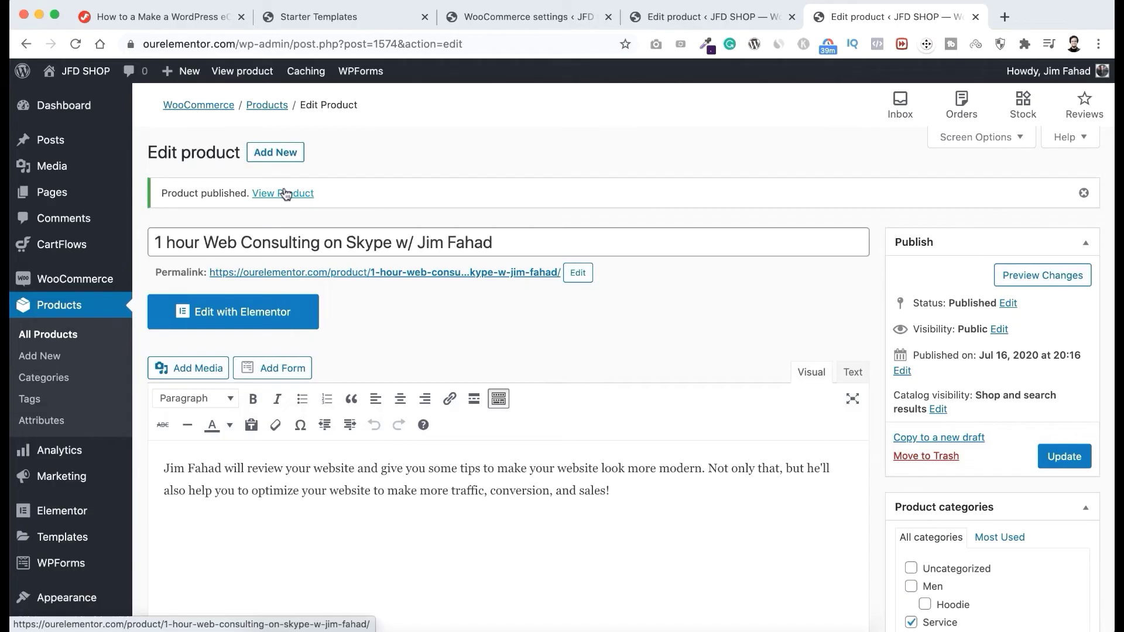
right_click(286, 193)
left_click(324, 201)
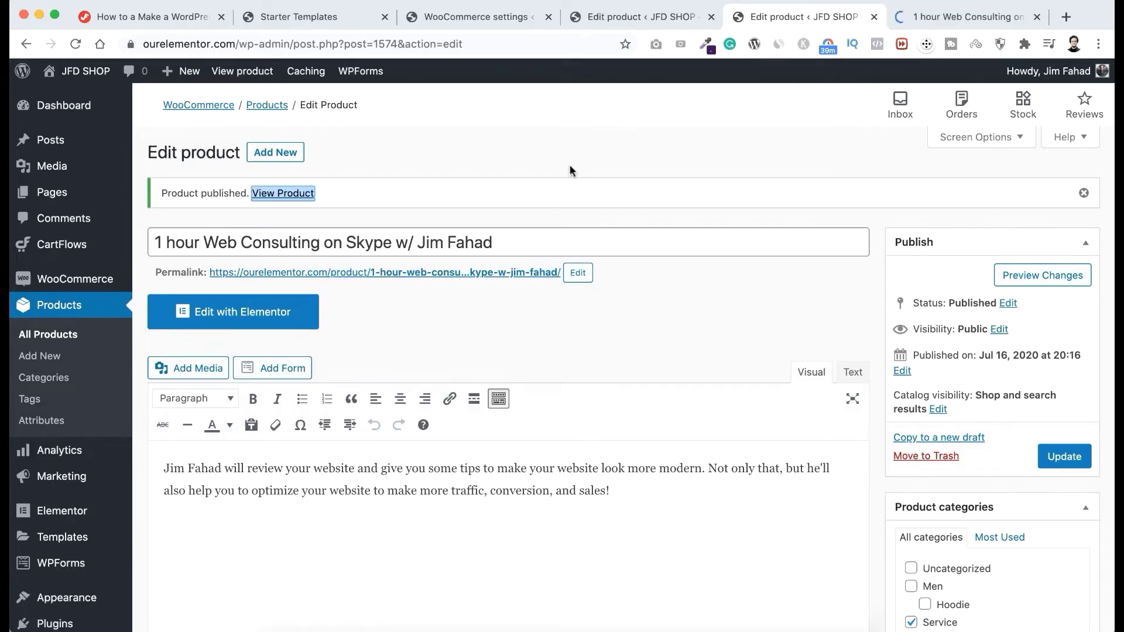
Review the live '1 hour Web Consulting on Skype w/ Jim Fahad' page and add it to the cart.
left_click(929, 19)
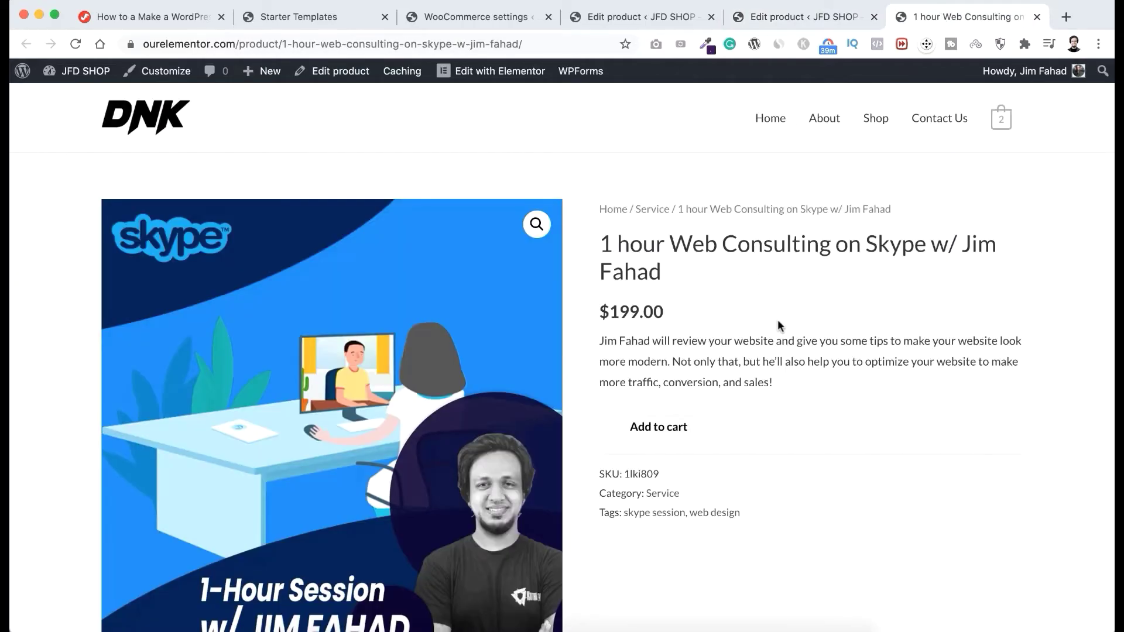
scroll(776, 325, "down", 1)
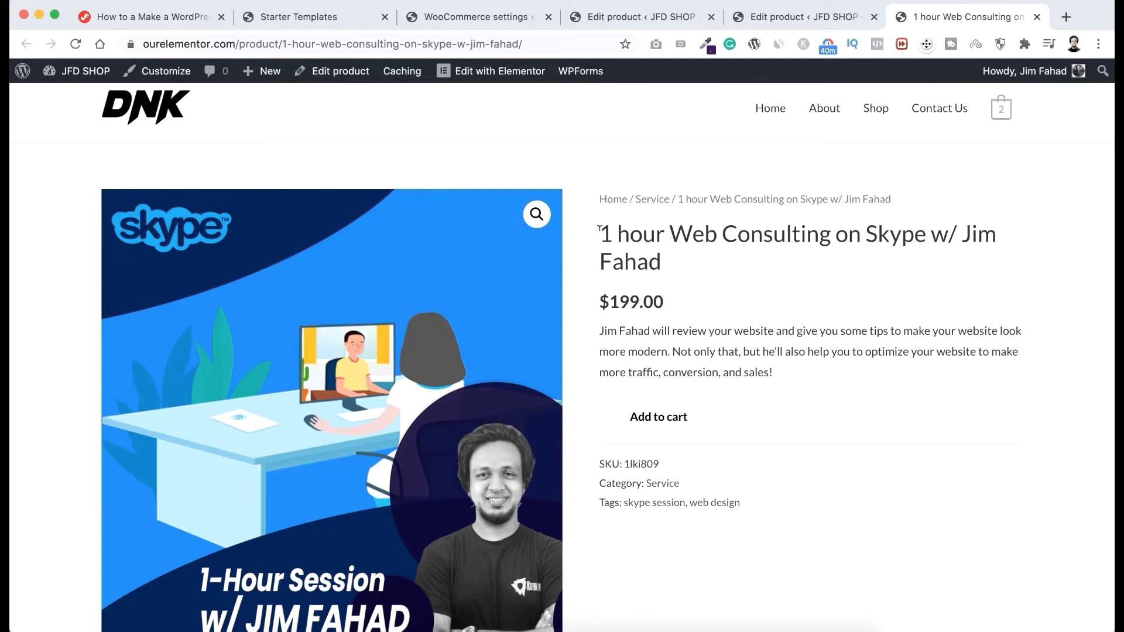
left_click_drag(599, 229, 671, 258)
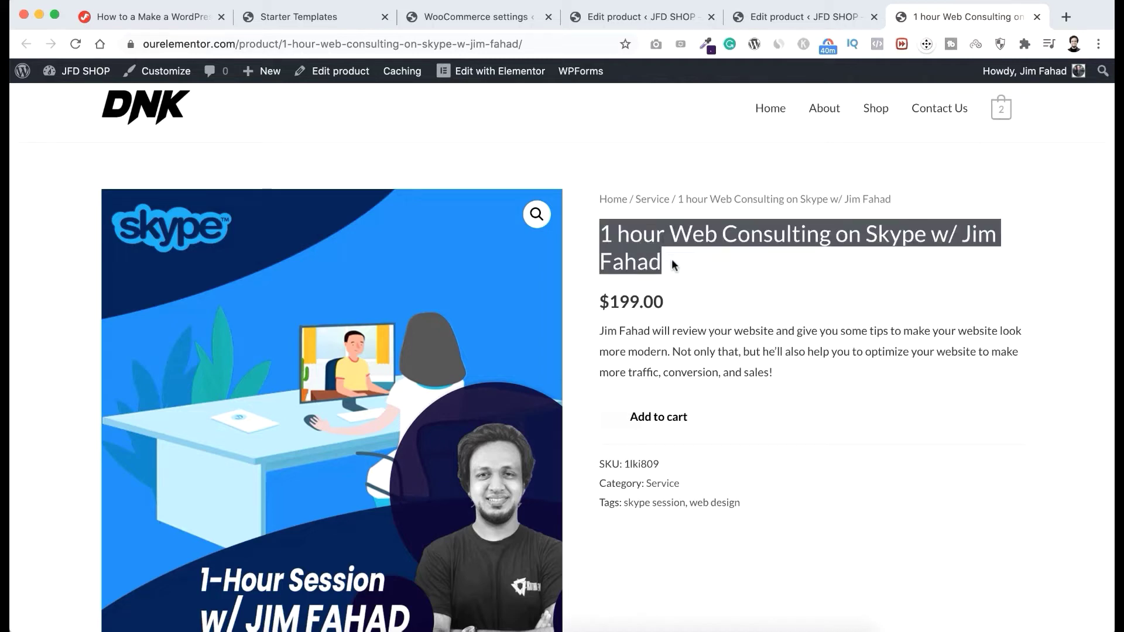
left_click(673, 304)
scroll(673, 308, "down", 3)
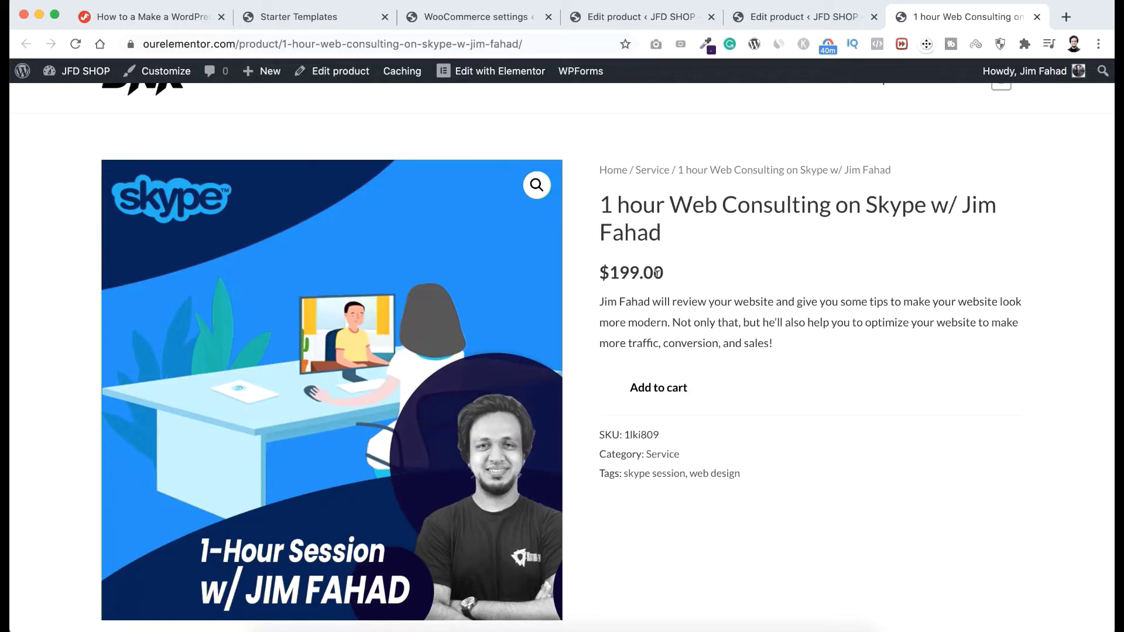
scroll(656, 321, "down", 2)
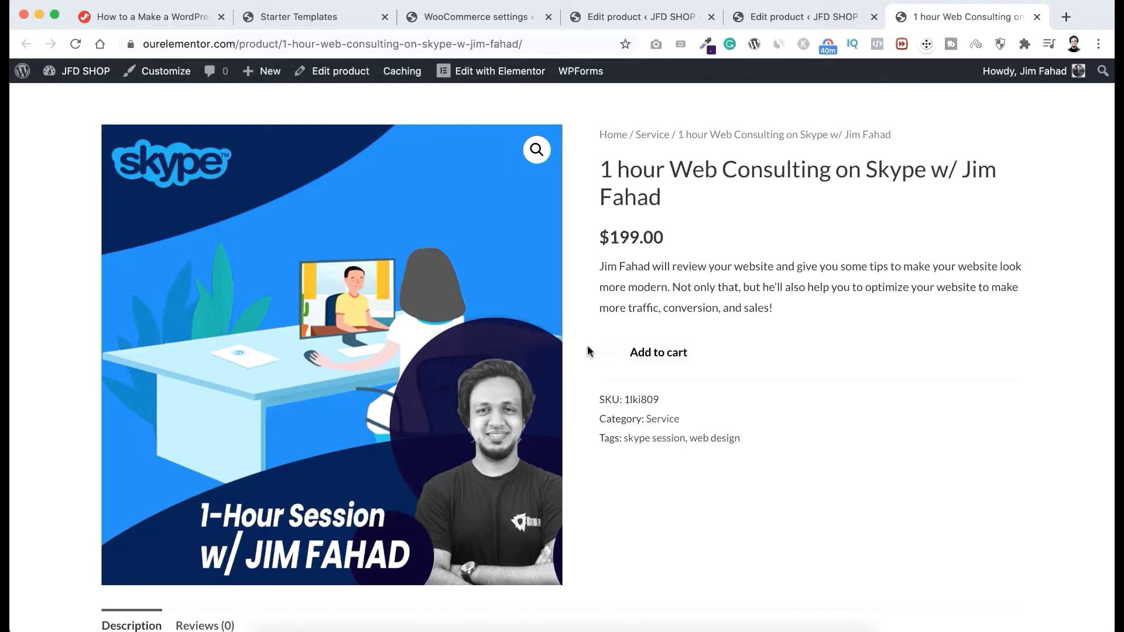
scroll(584, 352, "down", 4)
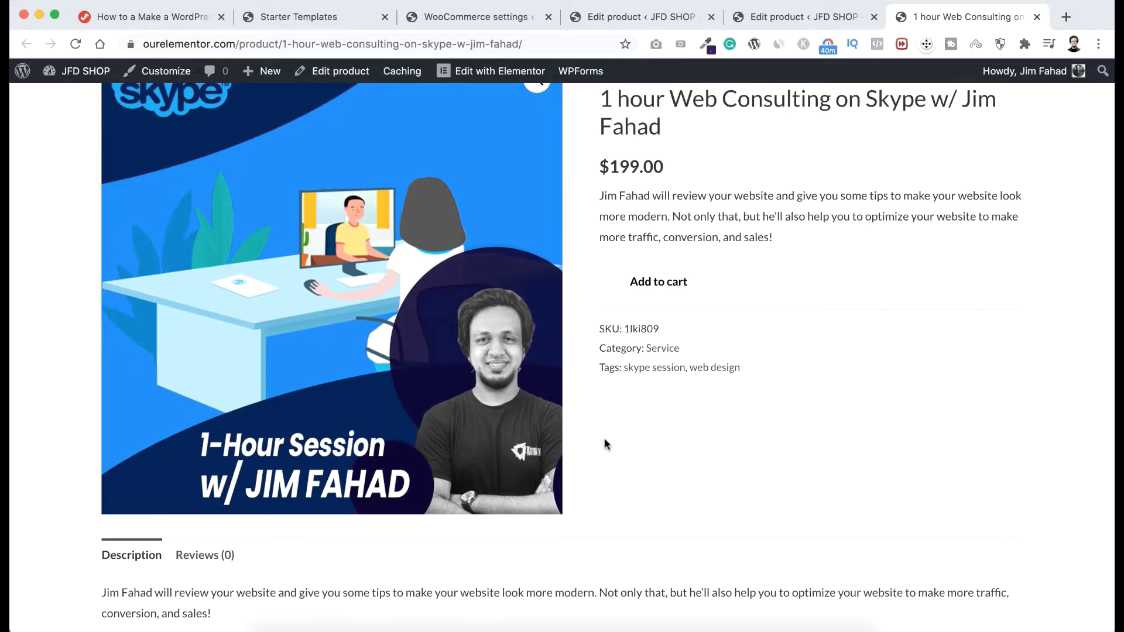
scroll(604, 445, "down", 5)
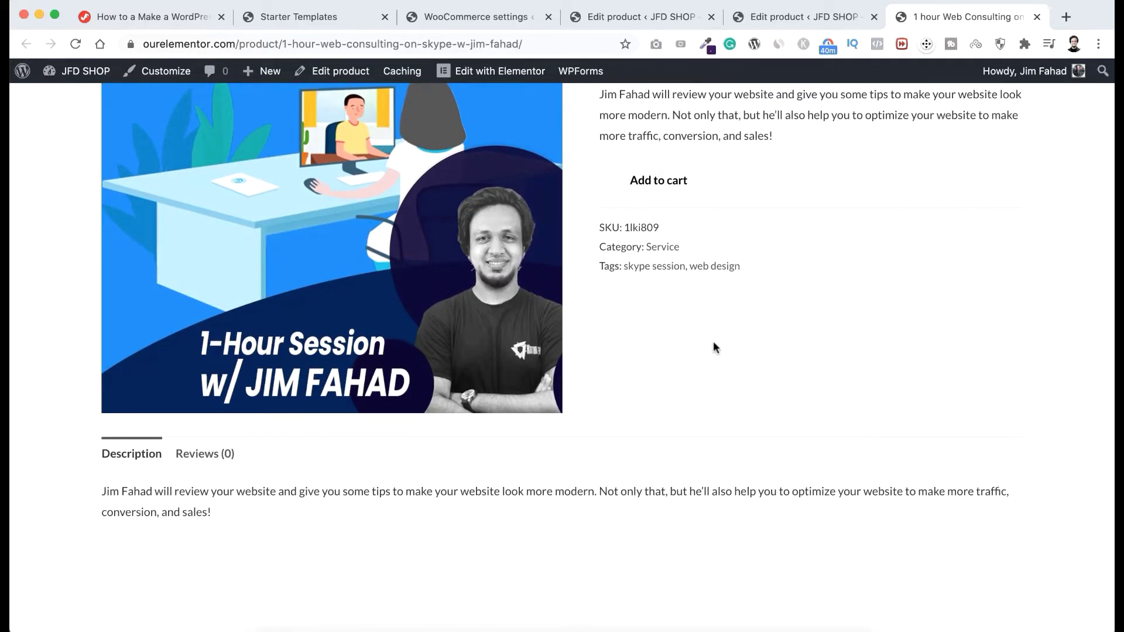
scroll(713, 347, "up", 10)
scroll(715, 346, "up", 5)
left_click(660, 432)
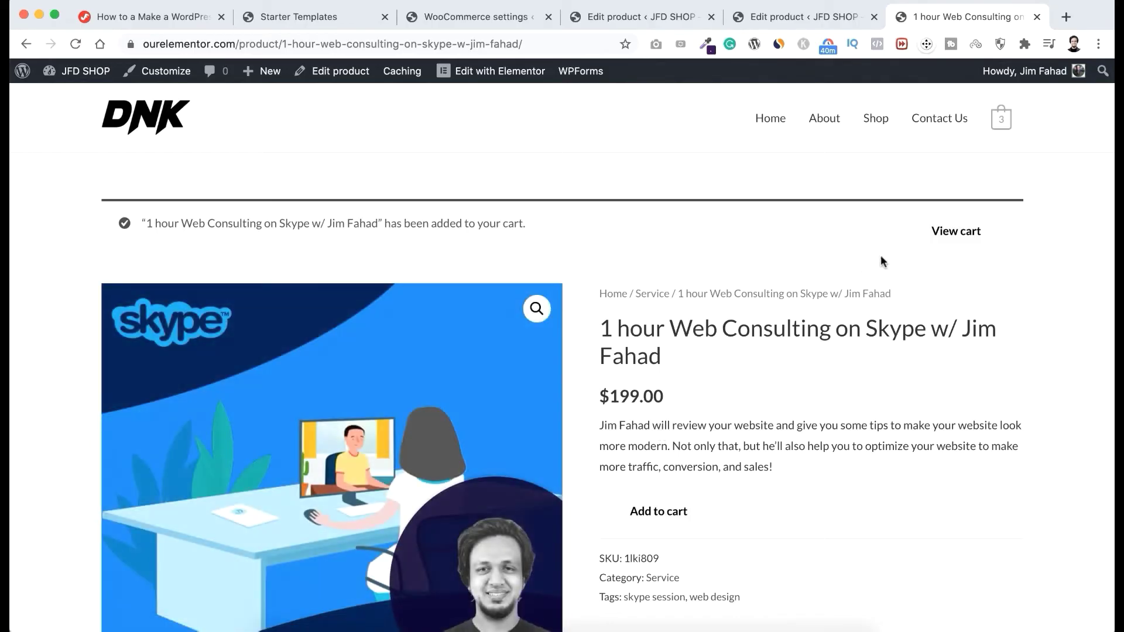
Check the $459 cart, adjust the XL hoodie quantity, then reopen the consulting product page.
left_click(953, 237)
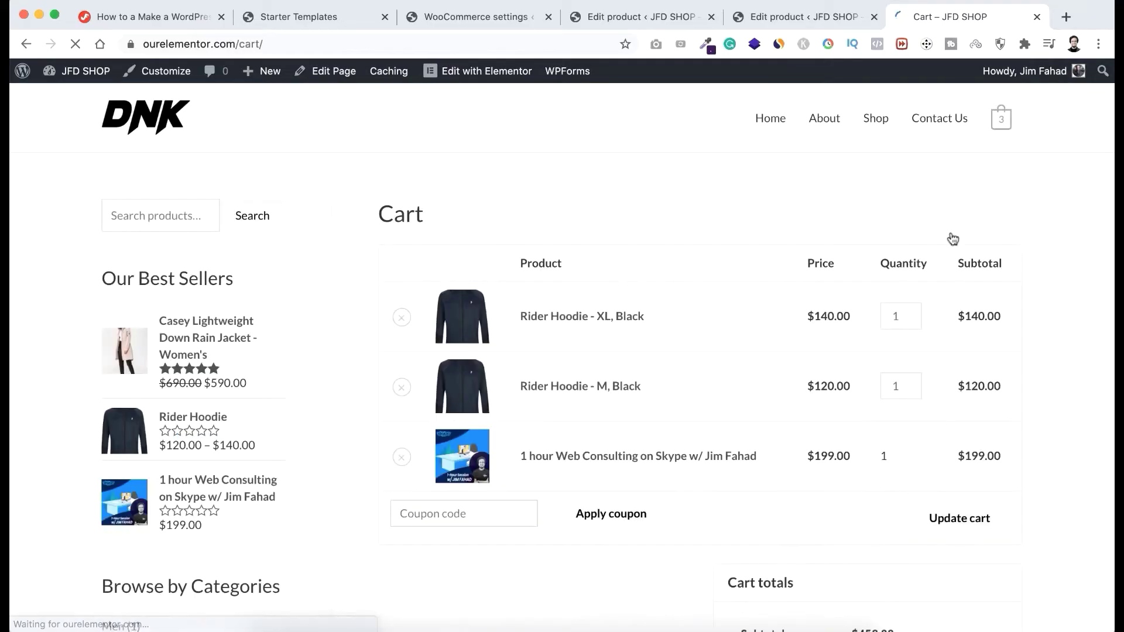
scroll(779, 401, "down", 1)
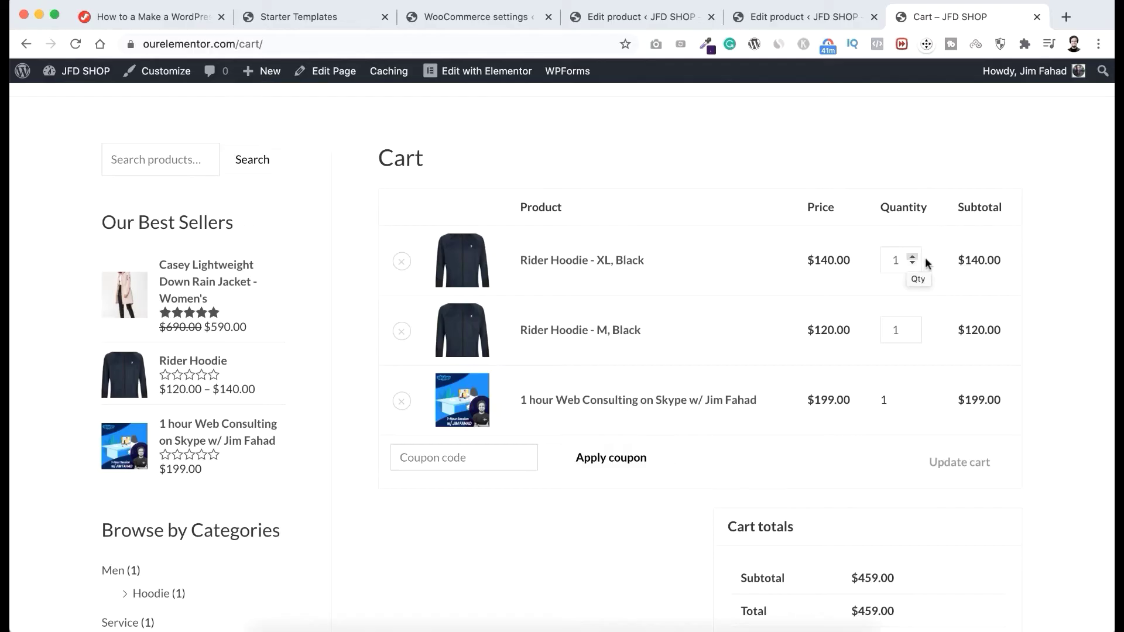
left_click(913, 256)
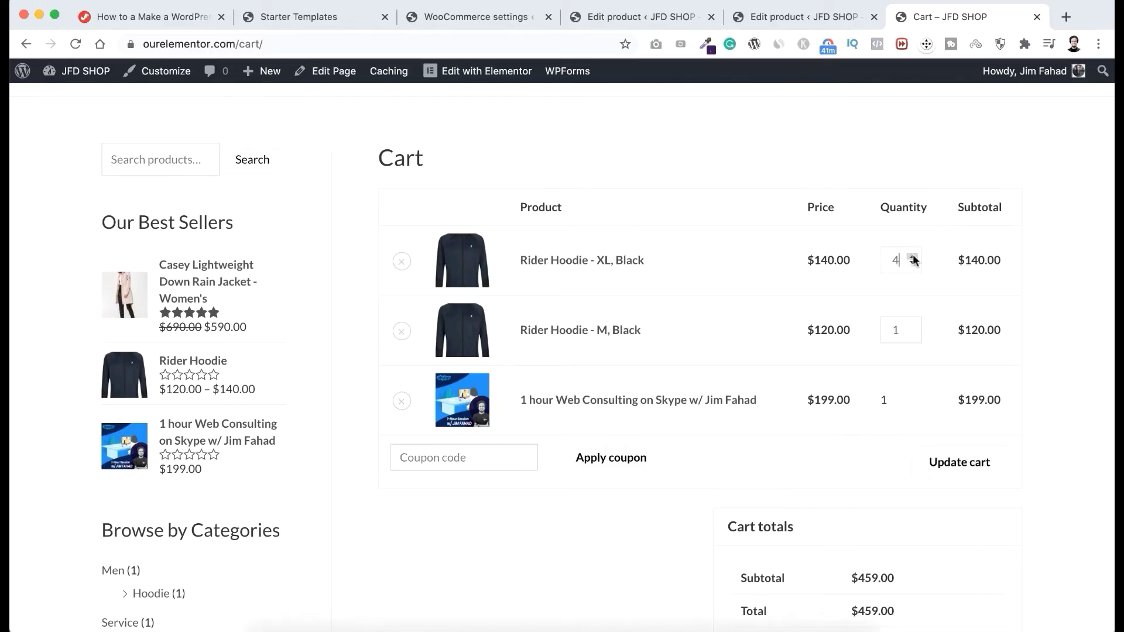
left_click(913, 265)
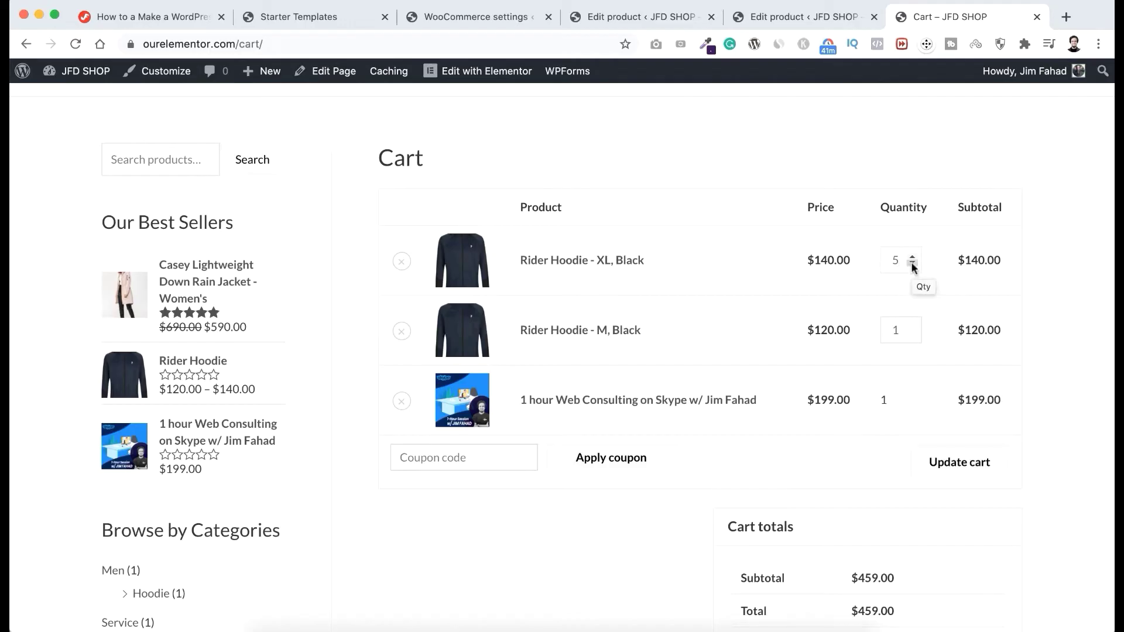
left_click(913, 264)
type("2")
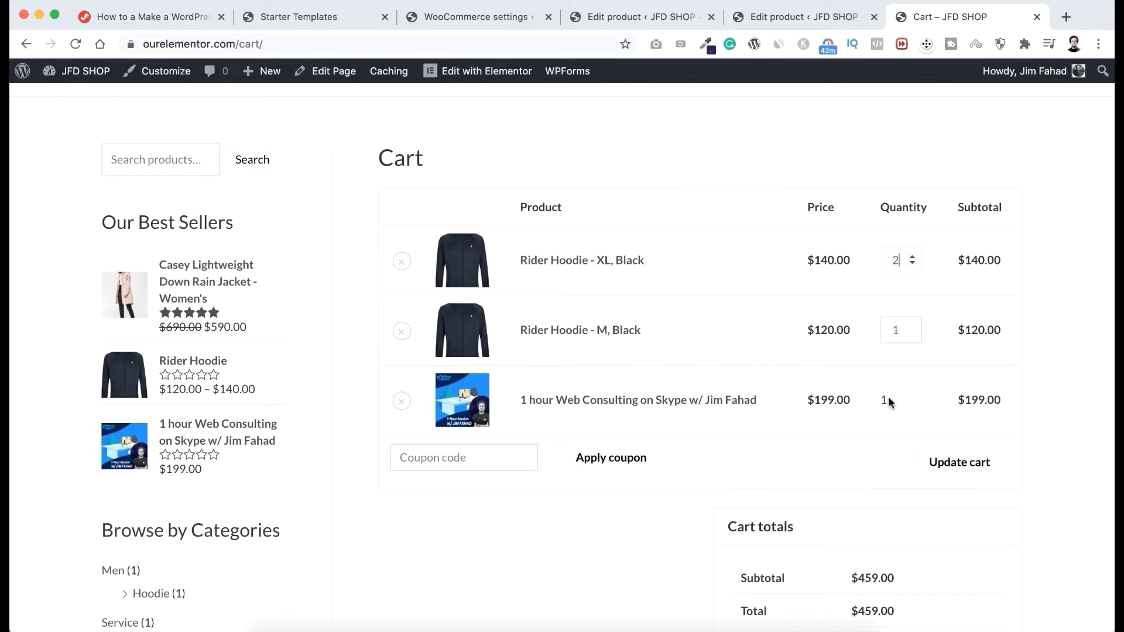
left_click(673, 404)
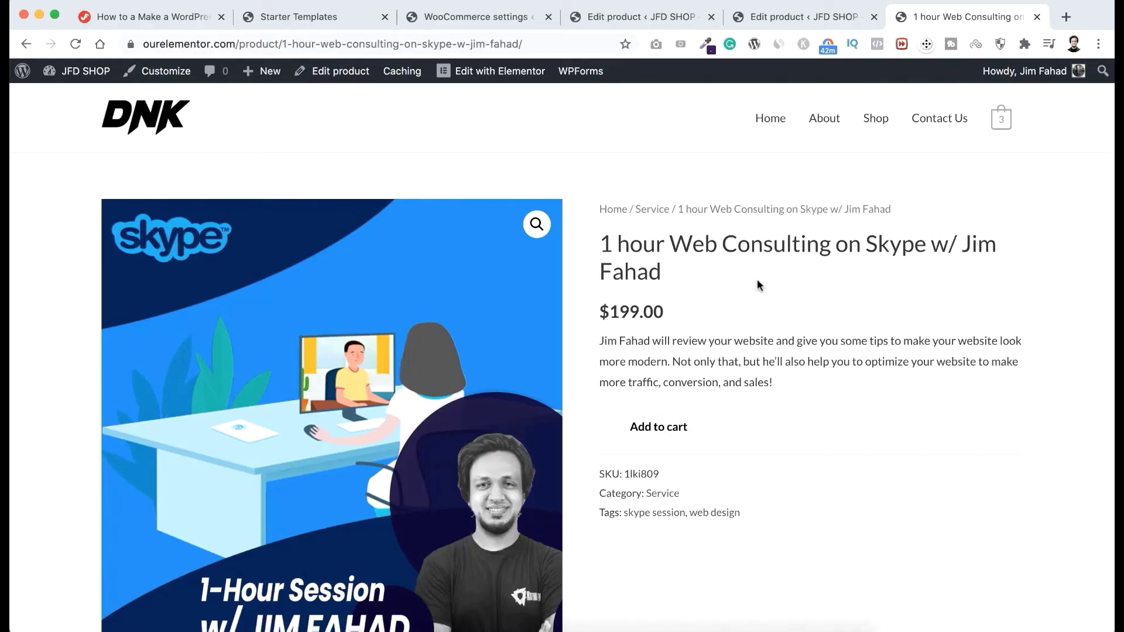
scroll(757, 278, "down", 1)
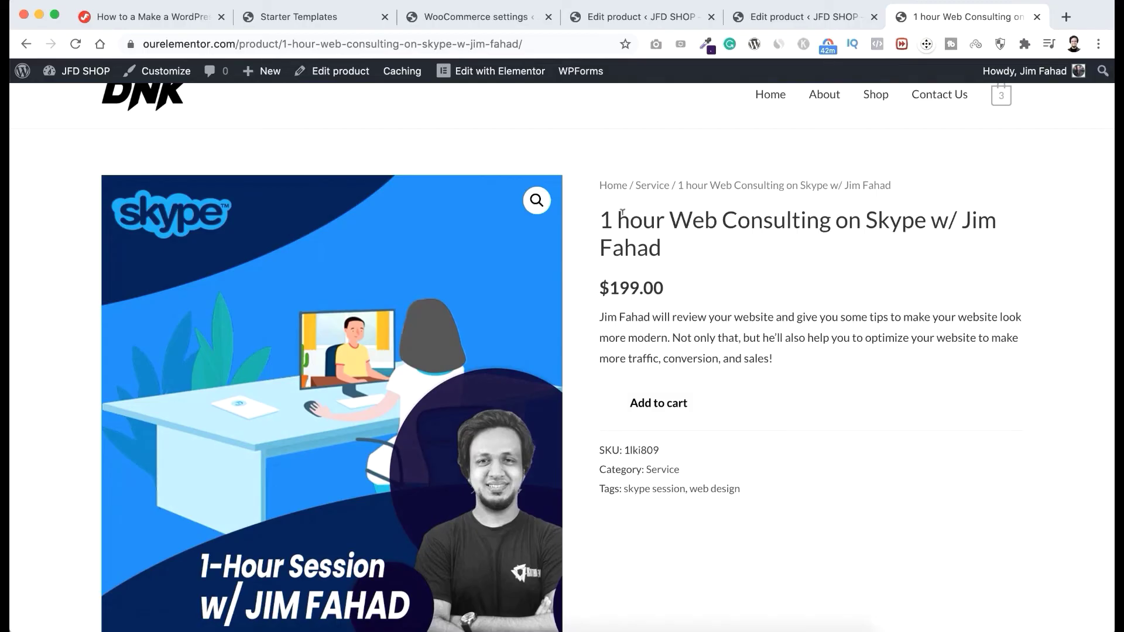